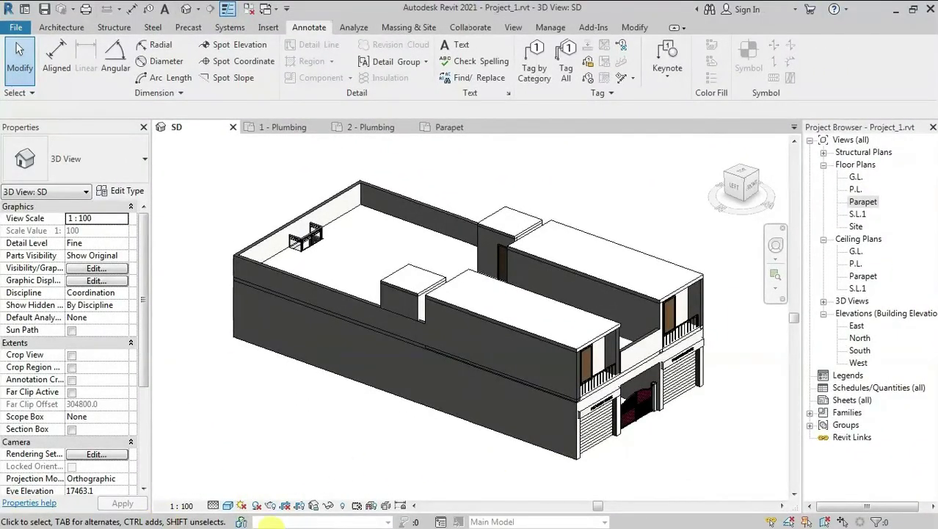
Keep the SD 3D view scale at 1:100 after browsing the scale list
{"action": "left_click", "coordinate": [185, 506]}
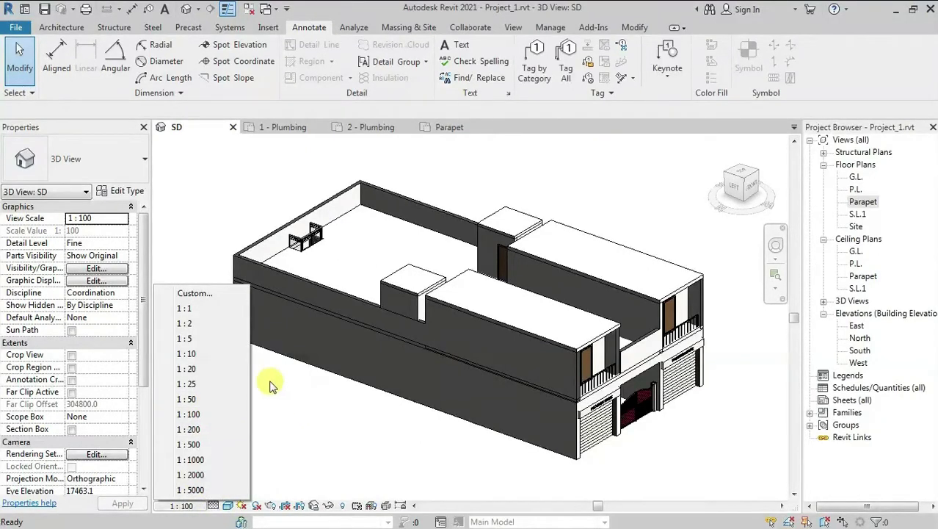
{"action": "key", "text": "Escape"}
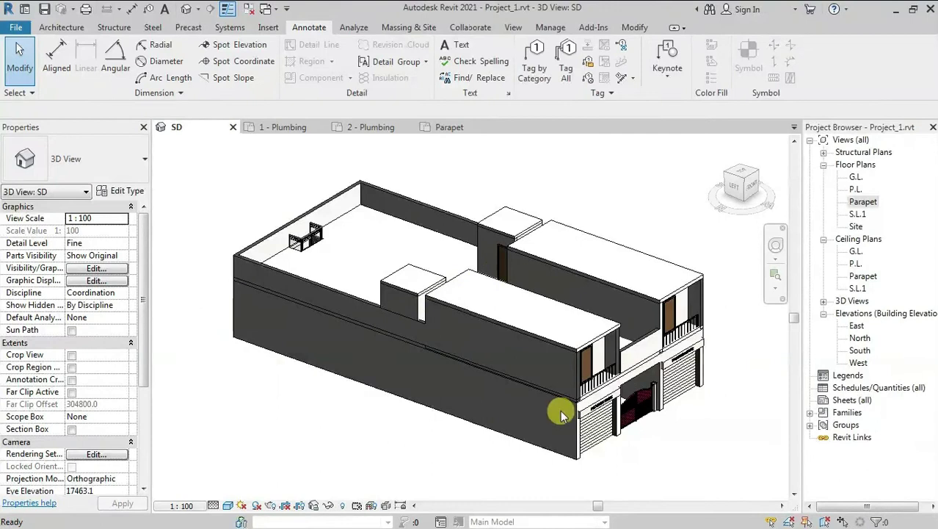
{"action": "left_click", "coordinate": [181, 507]}
{"action": "left_click", "coordinate": [189, 414]}
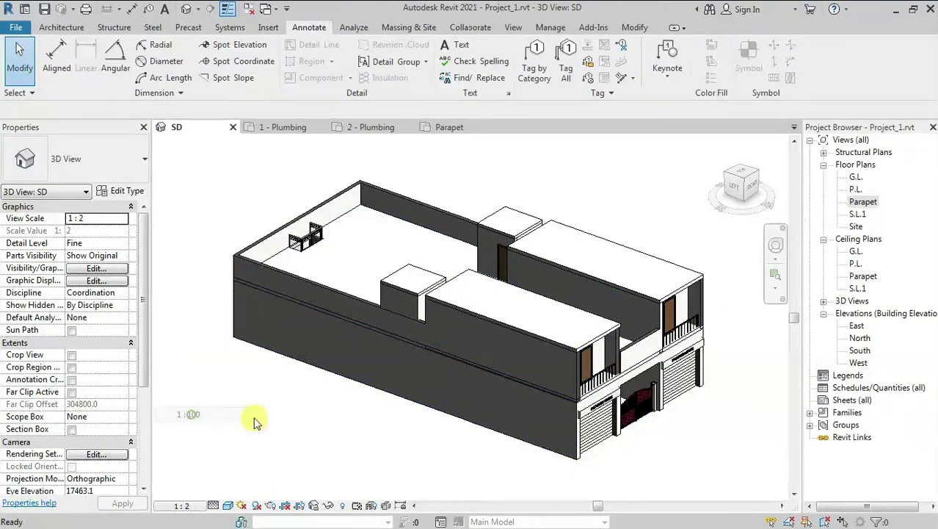
Review Detail Level and Visual Style unchanged, then switch to the 1 - Plumbing floor plan
{"action": "left_click", "coordinate": [213, 506]}
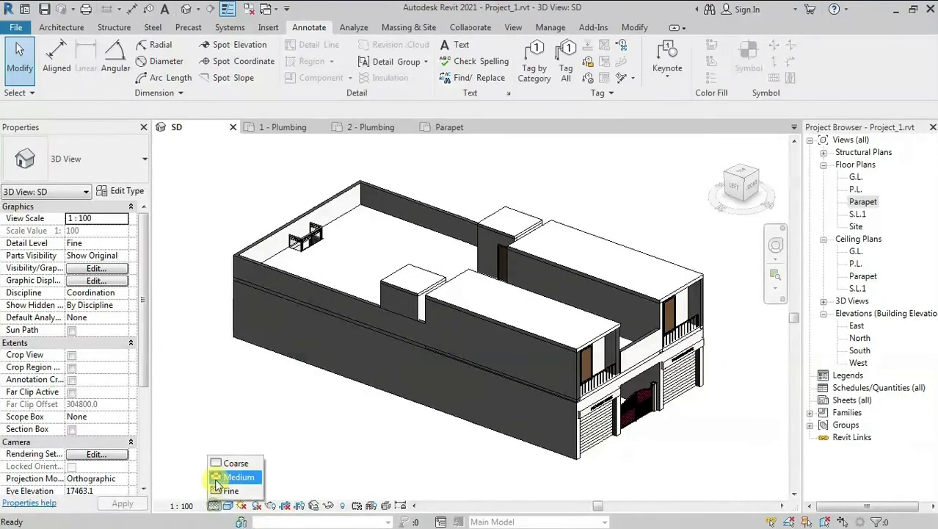
{"action": "left_click", "coordinate": [221, 489]}
{"action": "left_click", "coordinate": [229, 505]}
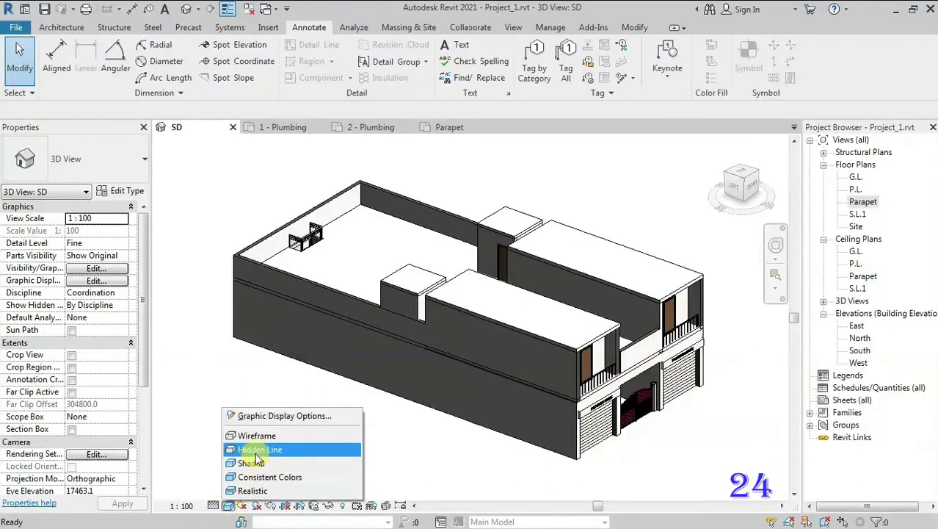
{"action": "left_click", "coordinate": [253, 464]}
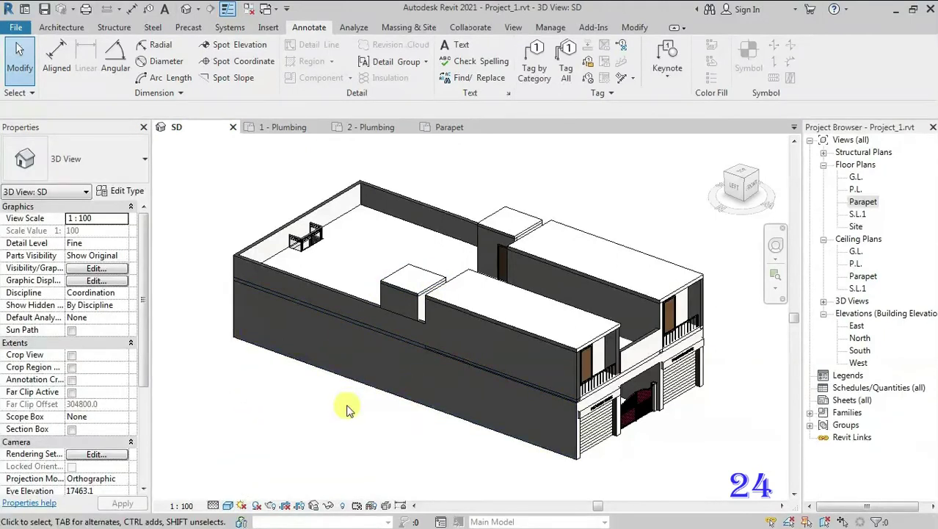
{"action": "left_click", "coordinate": [287, 127]}
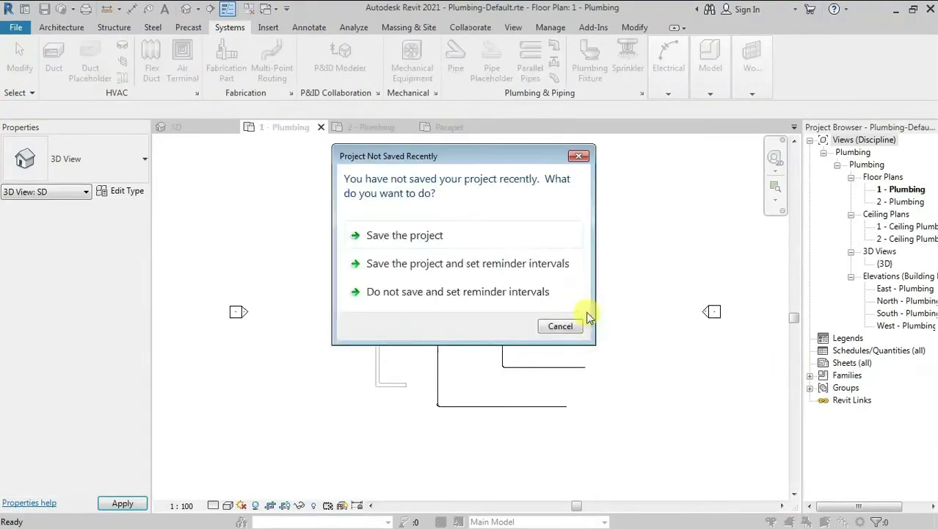
Dismiss the unsaved-project reminder and set the plan scale to 1:10
{"action": "left_click", "coordinate": [578, 158]}
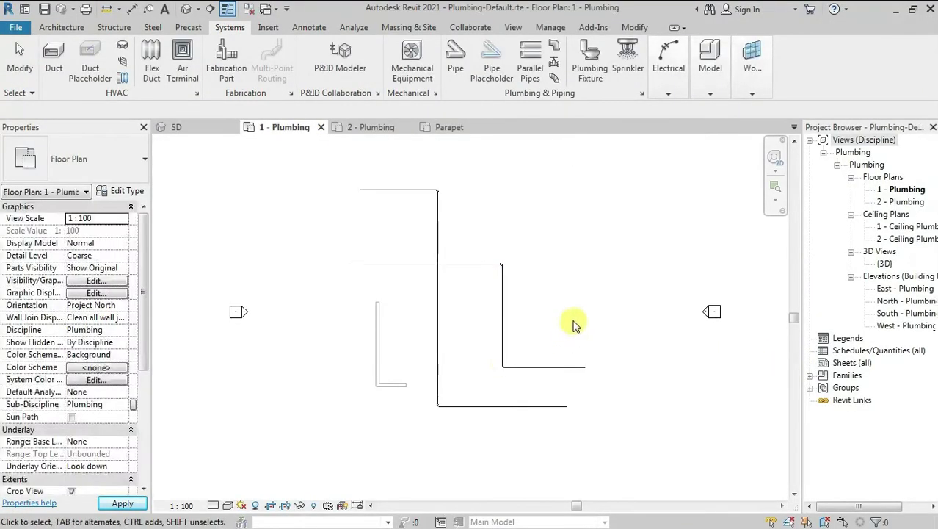
{"action": "left_click", "coordinate": [184, 506]}
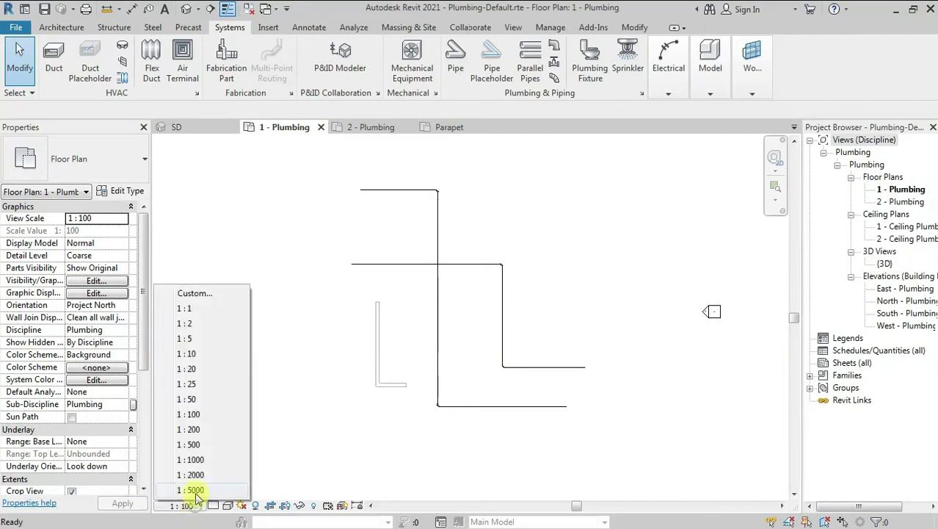
{"action": "left_click", "coordinate": [203, 355]}
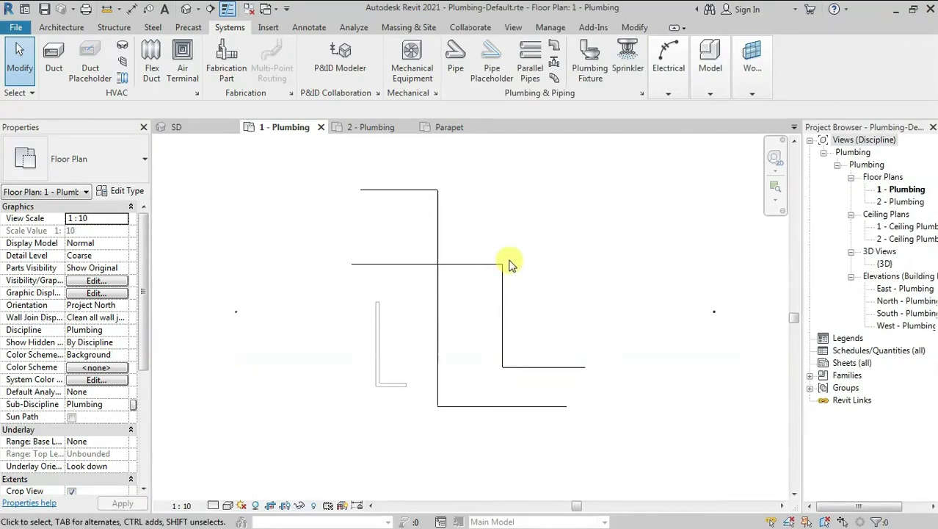
{"action": "scroll", "coordinate": [512, 264], "scroll_direction": "up", "scroll_amount": 4}
{"action": "scroll", "coordinate": [419, 272], "scroll_direction": "up", "scroll_amount": 2}
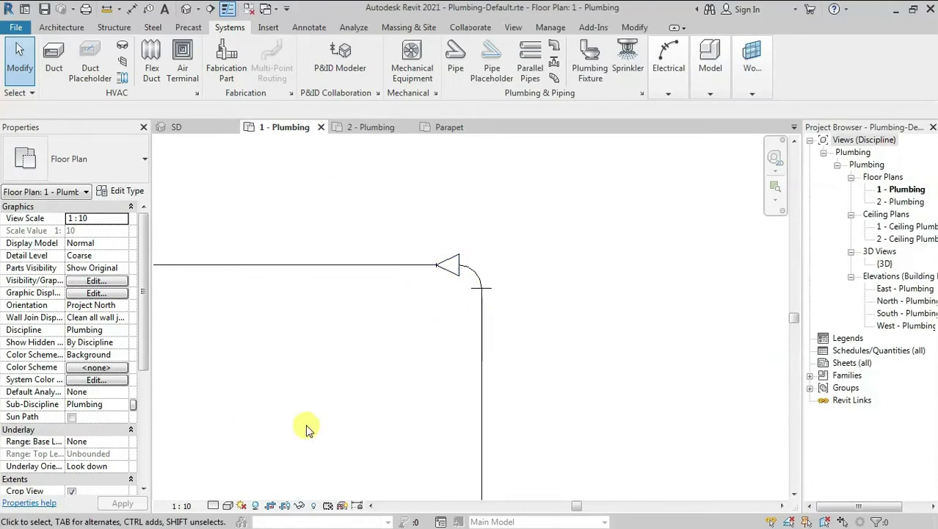
Try 1:1000 and 1:500, then settle on a 1:50 plan scale
{"action": "left_click", "coordinate": [184, 505]}
{"action": "left_click", "coordinate": [199, 463]}
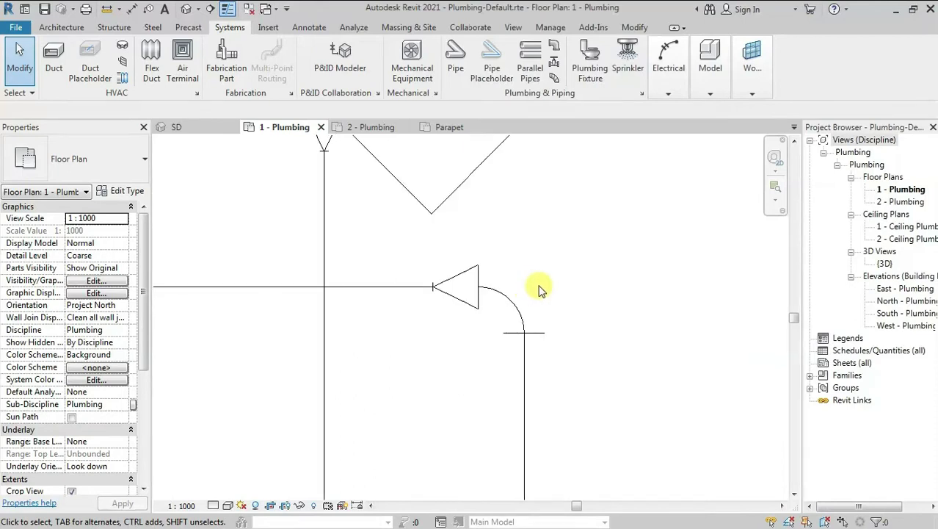
{"action": "left_click", "coordinate": [181, 507]}
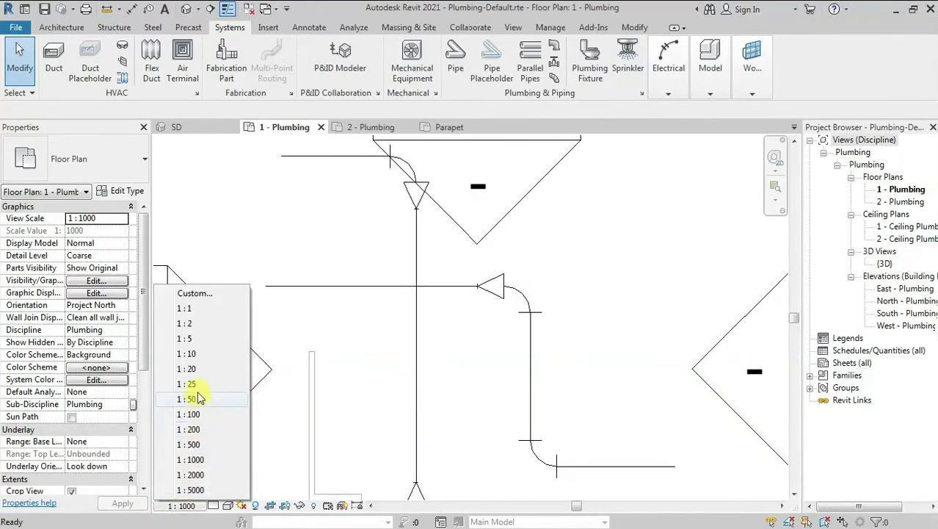
{"action": "left_click", "coordinate": [192, 445]}
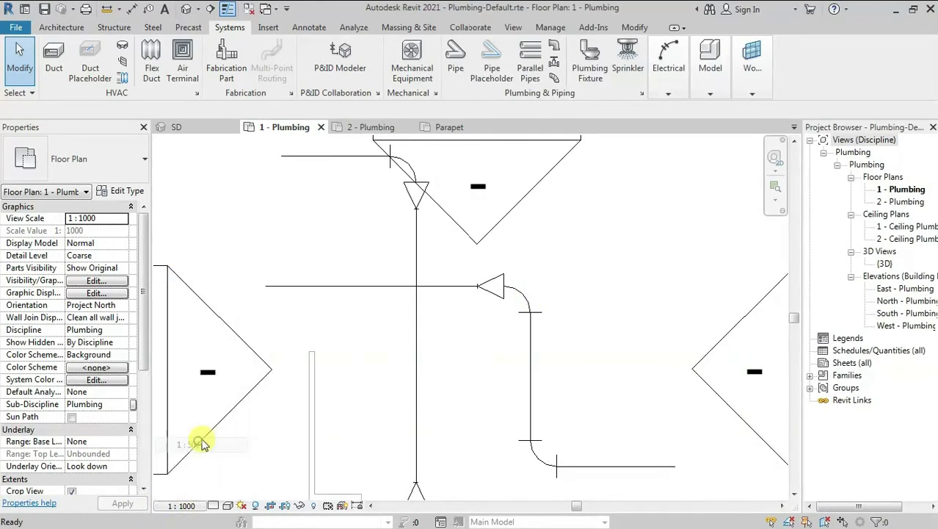
{"action": "left_click", "coordinate": [176, 506]}
{"action": "left_click", "coordinate": [193, 399]}
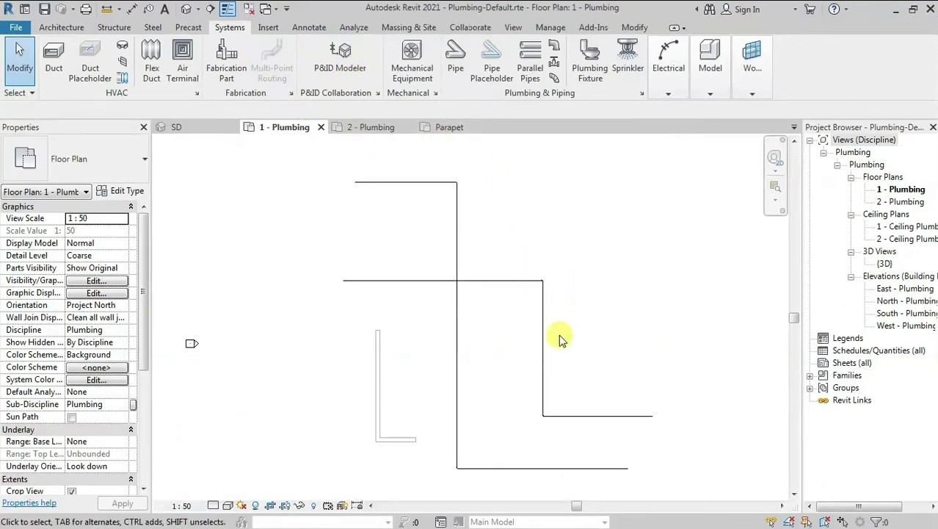
{"action": "left_click", "coordinate": [310, 28]}
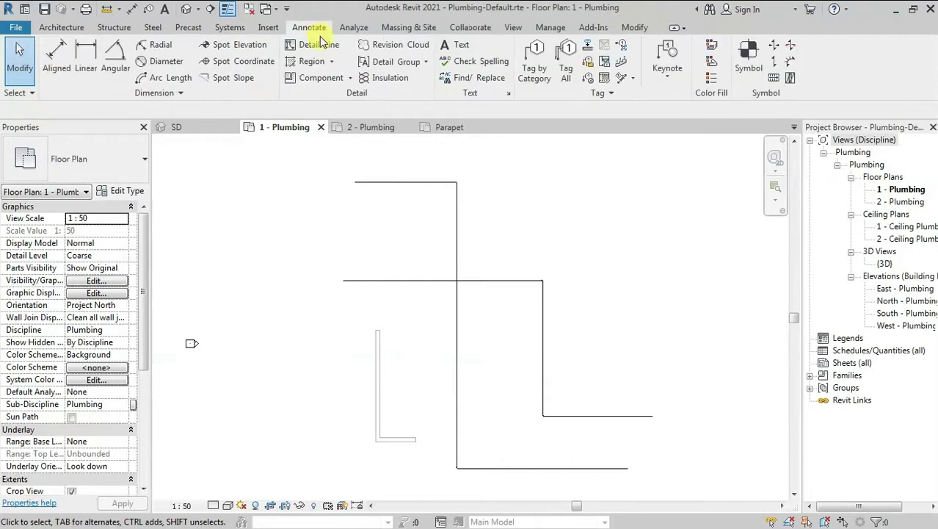
Place a 'revit' text note beside the pipes
{"action": "left_click", "coordinate": [457, 49]}
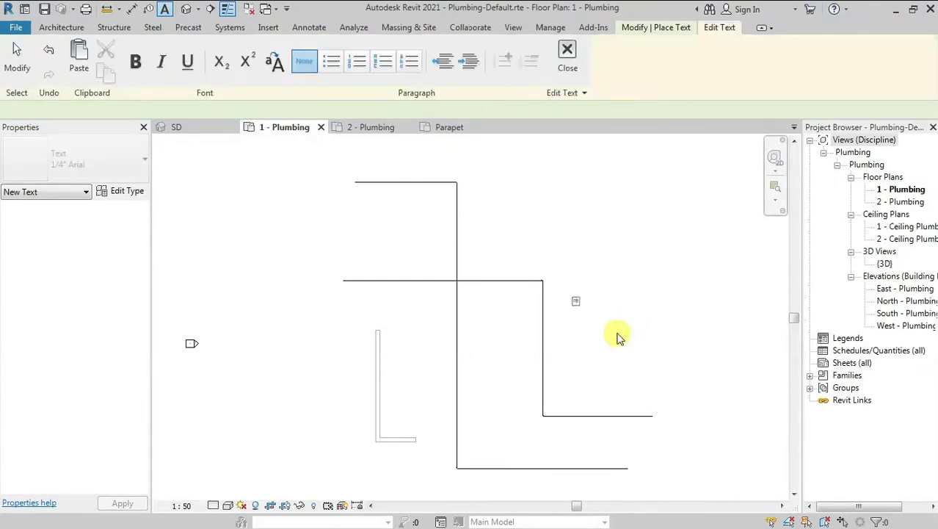
{"action": "type", "text": "revit"}
{"action": "scroll", "coordinate": [584, 319], "scroll_direction": "up", "scroll_amount": 2}
{"action": "left_click", "coordinate": [596, 310]}
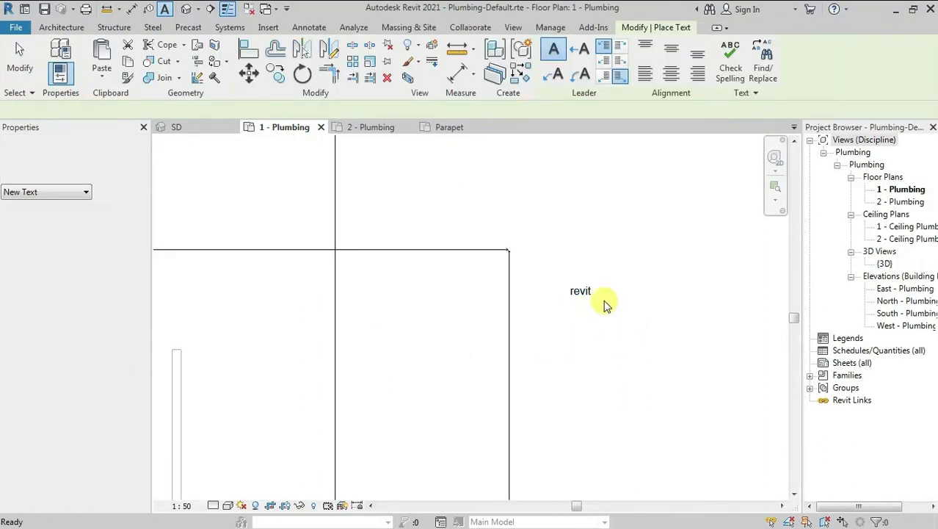
{"action": "key", "text": "Escape"}
Change the plan's view scale to 1:500 so the text appears larger
{"action": "left_click", "coordinate": [183, 506]}
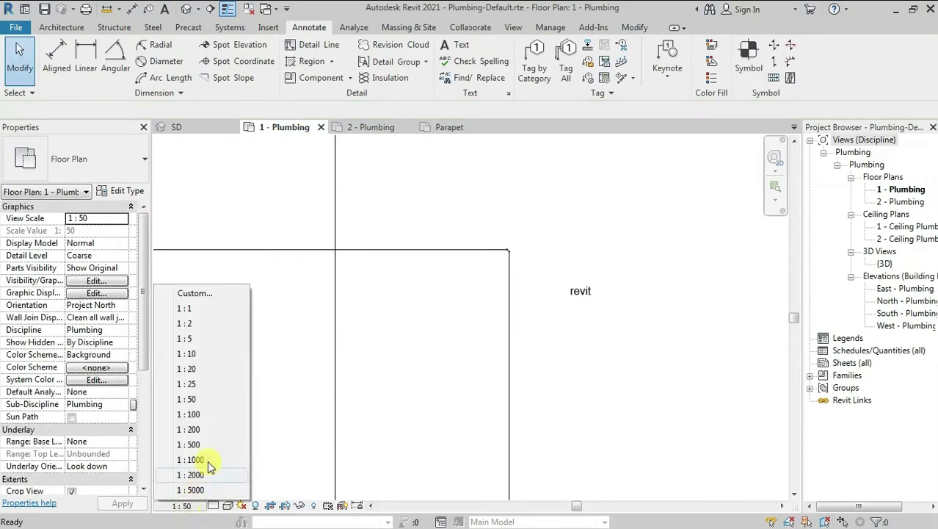
{"action": "left_click", "coordinate": [207, 444]}
{"action": "scroll", "coordinate": [624, 352], "scroll_direction": "down", "scroll_amount": 3}
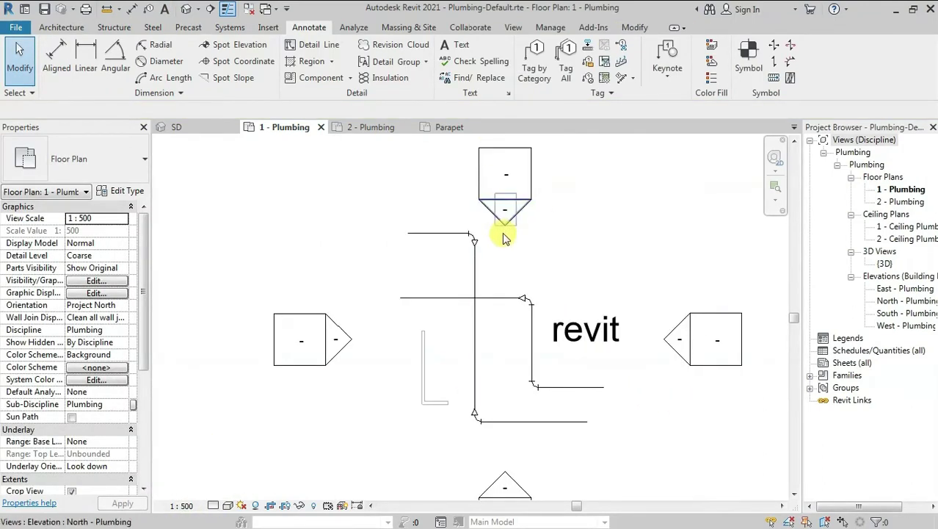
{"action": "left_click", "coordinate": [212, 507]}
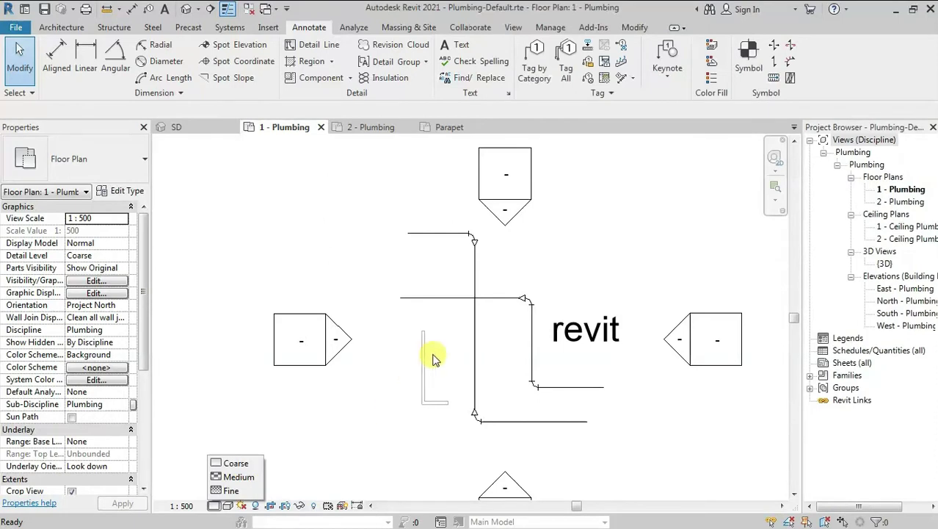
Zoom into the plumbing plan and raise its detail level from Coarse to Medium, then Fine
{"action": "scroll", "coordinate": [498, 316], "scroll_direction": "up", "scroll_amount": 1}
{"action": "scroll", "coordinate": [507, 360], "scroll_direction": "up", "scroll_amount": 1}
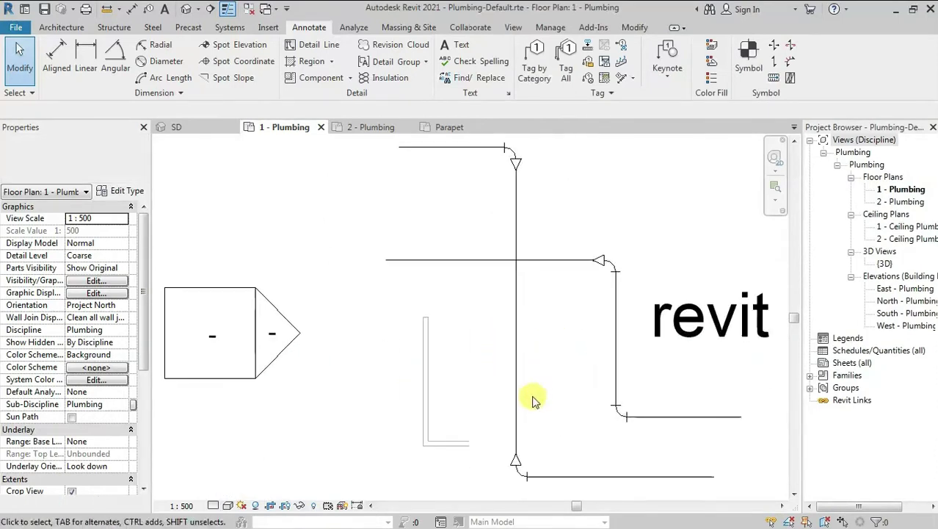
{"action": "middle_click_drag", "start_coordinate": [541, 390], "coordinate": [533, 397]}
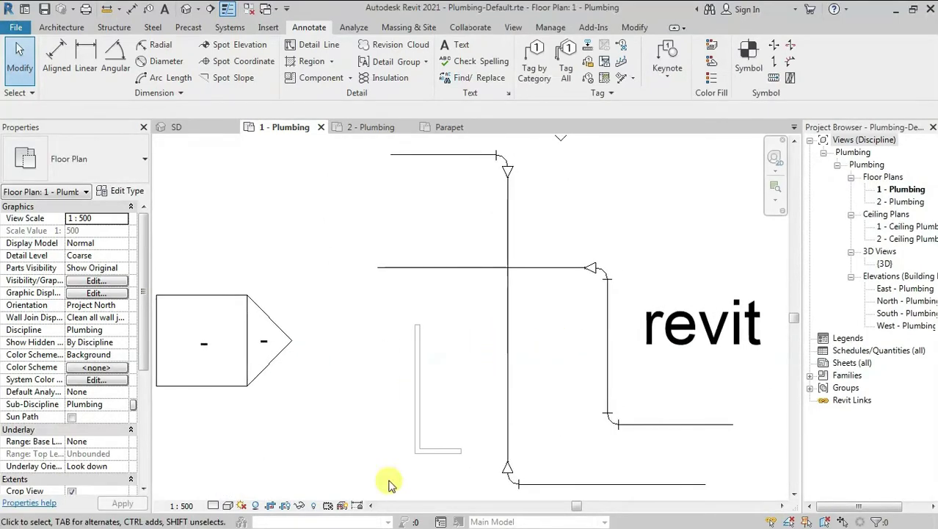
{"action": "left_click", "coordinate": [206, 506]}
{"action": "left_click", "coordinate": [213, 505]}
{"action": "left_click", "coordinate": [229, 463]}
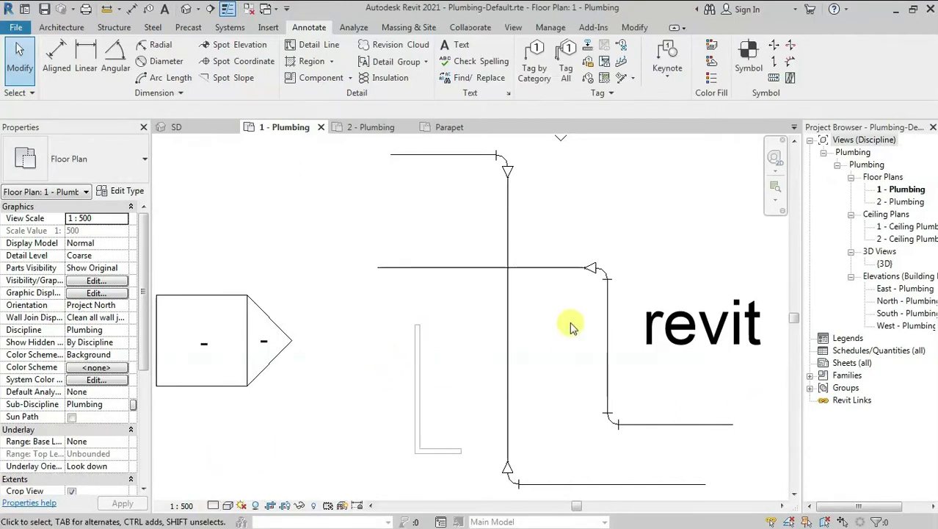
{"action": "left_click", "coordinate": [227, 505]}
{"action": "left_click", "coordinate": [228, 477]}
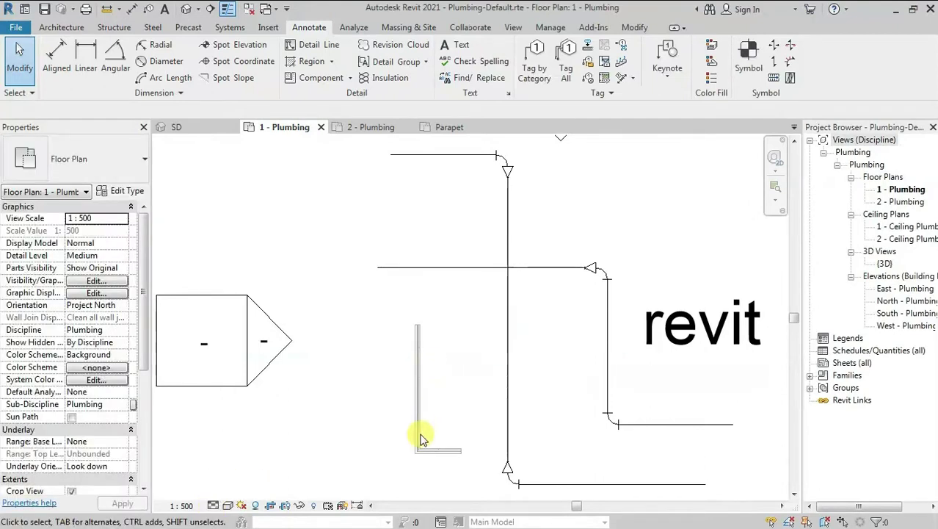
{"action": "scroll", "coordinate": [422, 455], "scroll_direction": "up", "scroll_amount": 4}
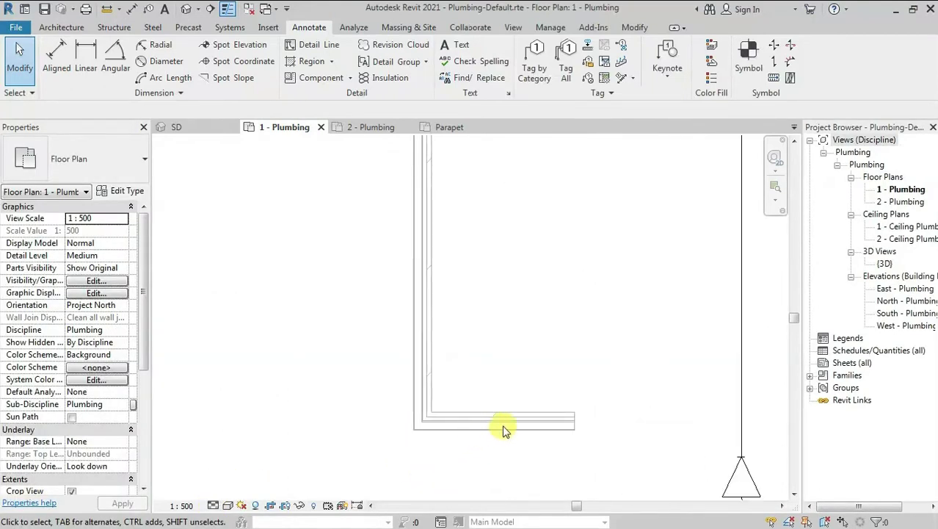
{"action": "scroll", "coordinate": [504, 430], "scroll_direction": "down", "scroll_amount": 4}
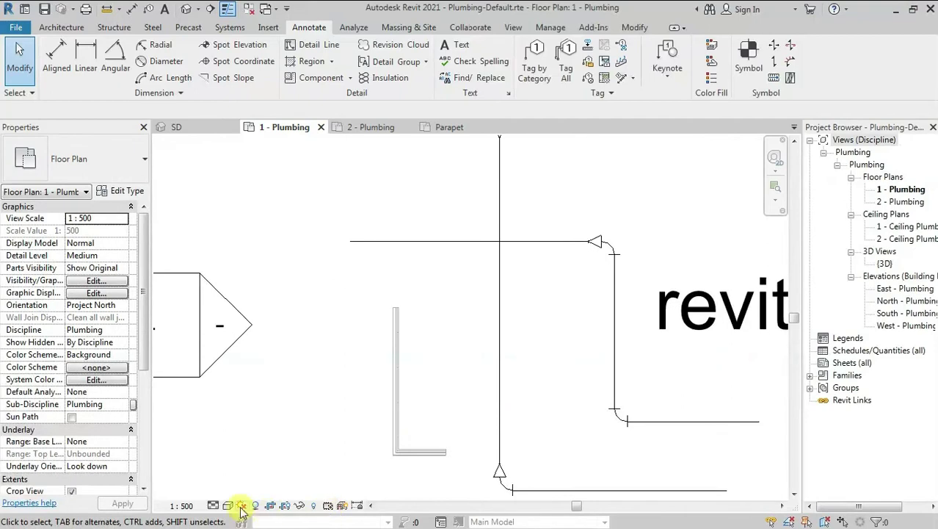
{"action": "left_click", "coordinate": [228, 505]}
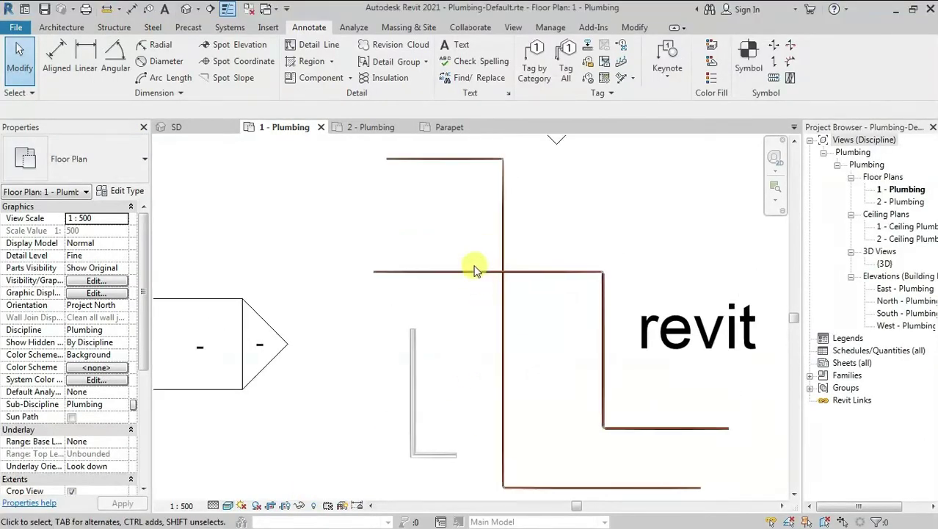
Switch the plan's visual style to Wireframe, then Hidden Line
{"action": "left_click", "coordinate": [228, 505]}
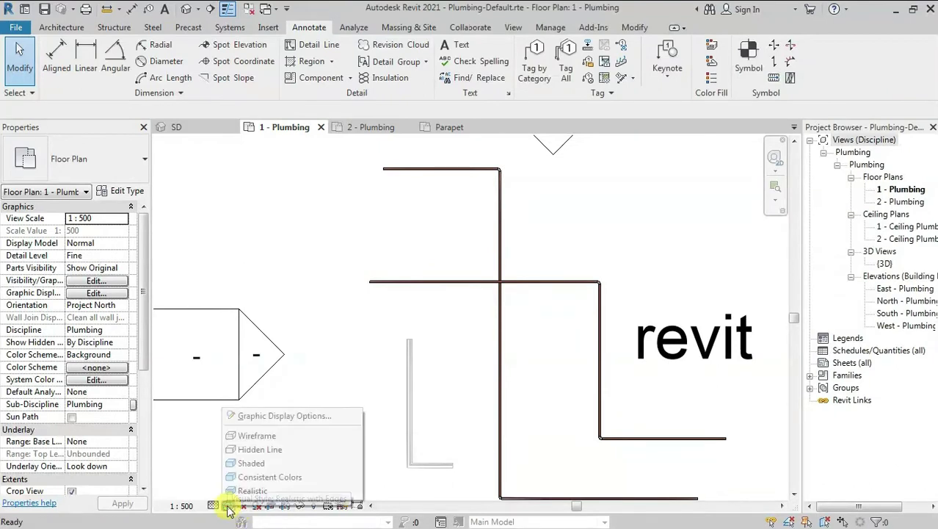
{"action": "left_click", "coordinate": [257, 436]}
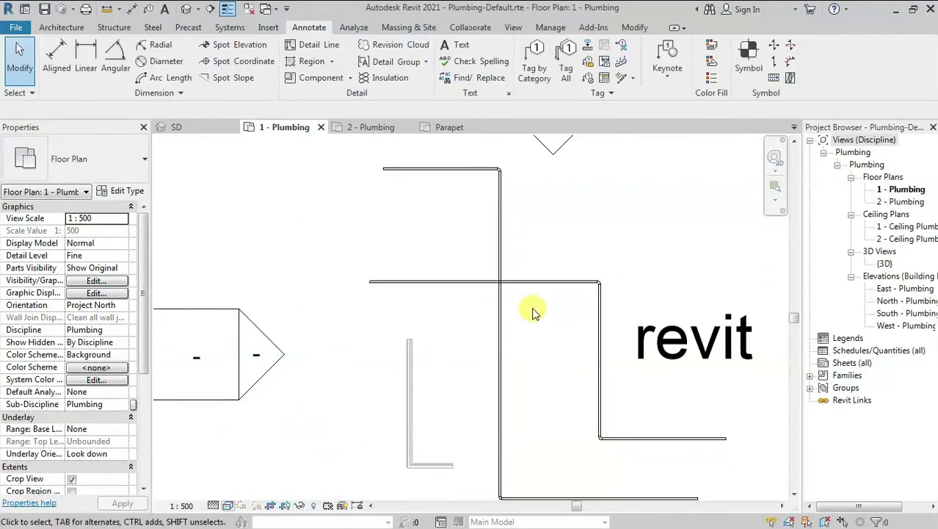
{"action": "left_click", "coordinate": [230, 508]}
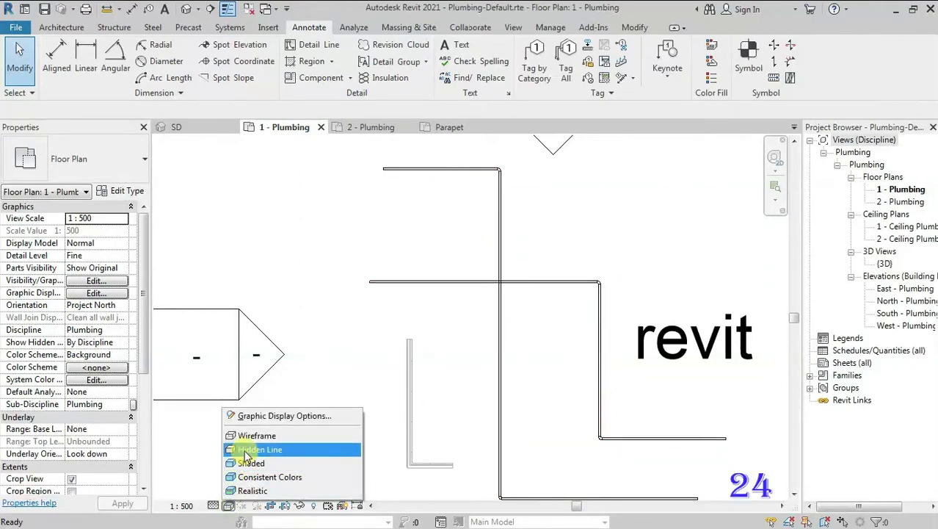
{"action": "left_click", "coordinate": [254, 450]}
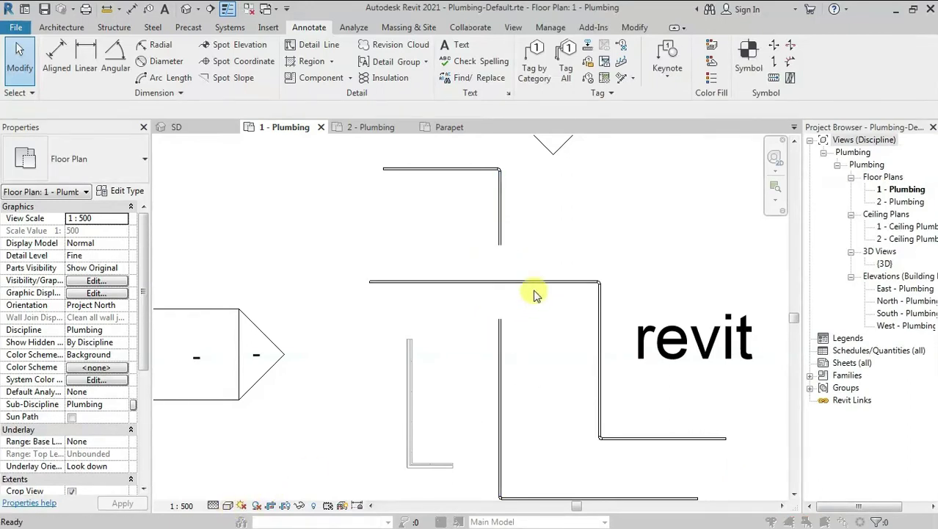
Review the Hidden Line gap settings in Mechanical Settings (MS) without changes
{"action": "key", "text": "m"}
{"action": "key", "text": "s"}
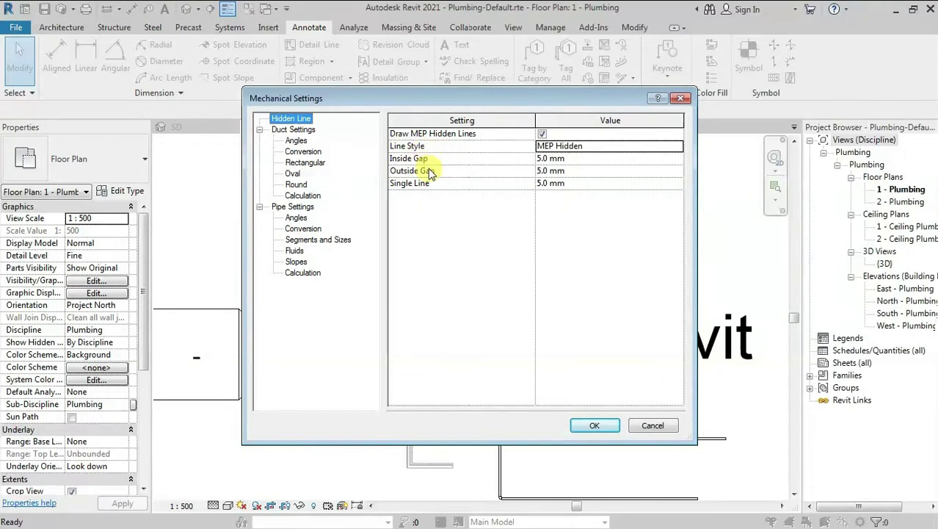
{"action": "left_click", "coordinate": [679, 99]}
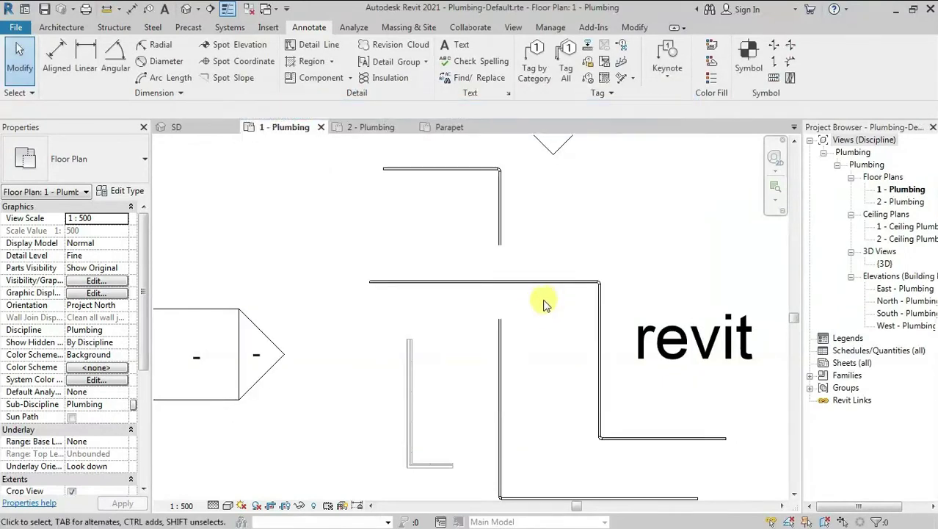
{"action": "left_click", "coordinate": [229, 505]}
Show the plumbing plan in Shaded, then Consistent Colors style
{"action": "left_click", "coordinate": [251, 466]}
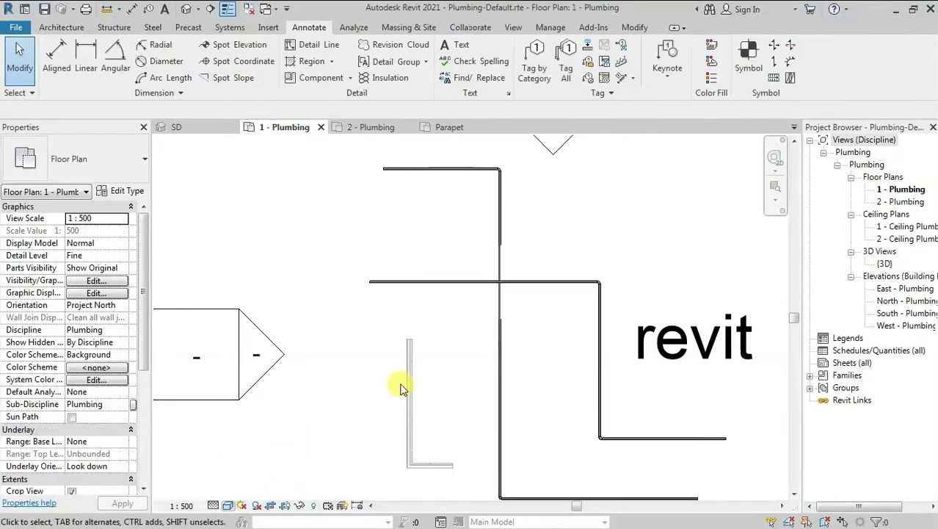
{"action": "scroll", "coordinate": [551, 304], "scroll_direction": "up", "scroll_amount": 2}
{"action": "scroll", "coordinate": [508, 304], "scroll_direction": "up", "scroll_amount": 2}
{"action": "scroll", "coordinate": [533, 308], "scroll_direction": "up", "scroll_amount": 2}
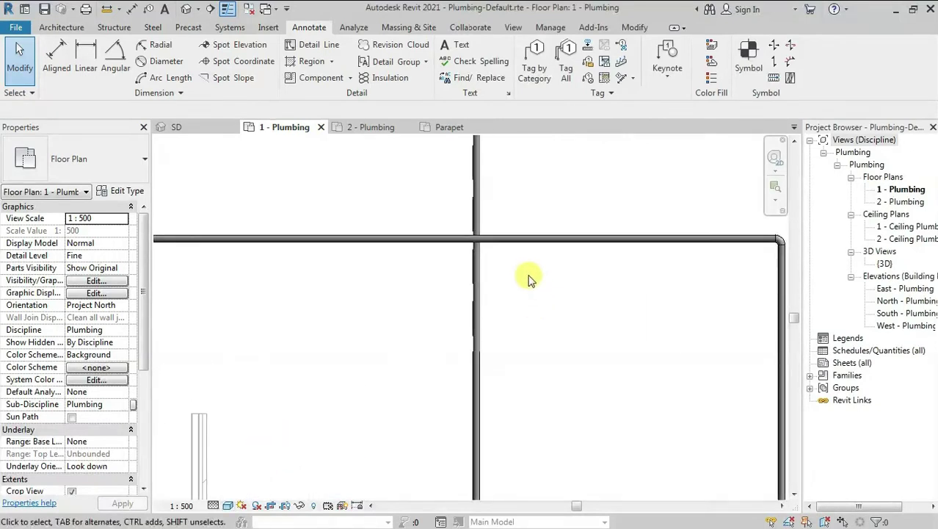
{"action": "scroll", "coordinate": [518, 286], "scroll_direction": "down", "scroll_amount": 3}
{"action": "scroll", "coordinate": [503, 296], "scroll_direction": "down", "scroll_amount": 1}
{"action": "left_click", "coordinate": [229, 506]}
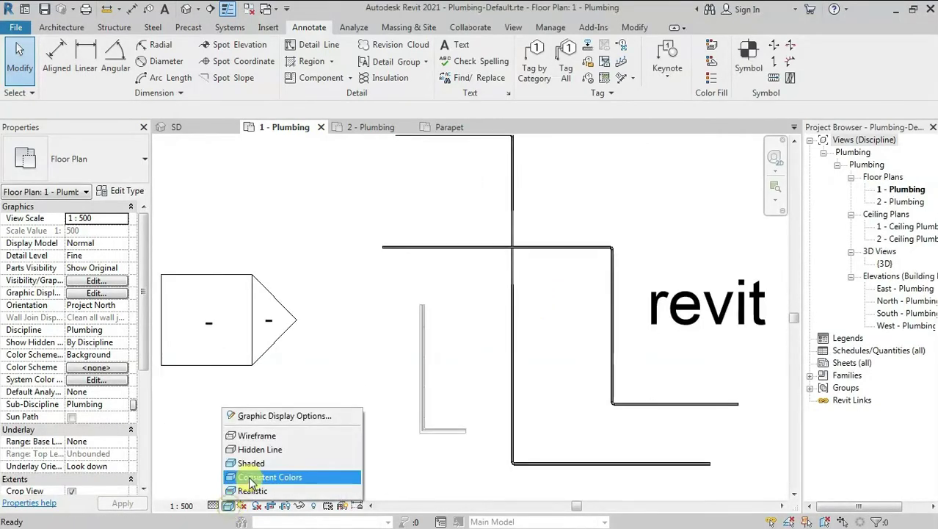
{"action": "left_click", "coordinate": [250, 479]}
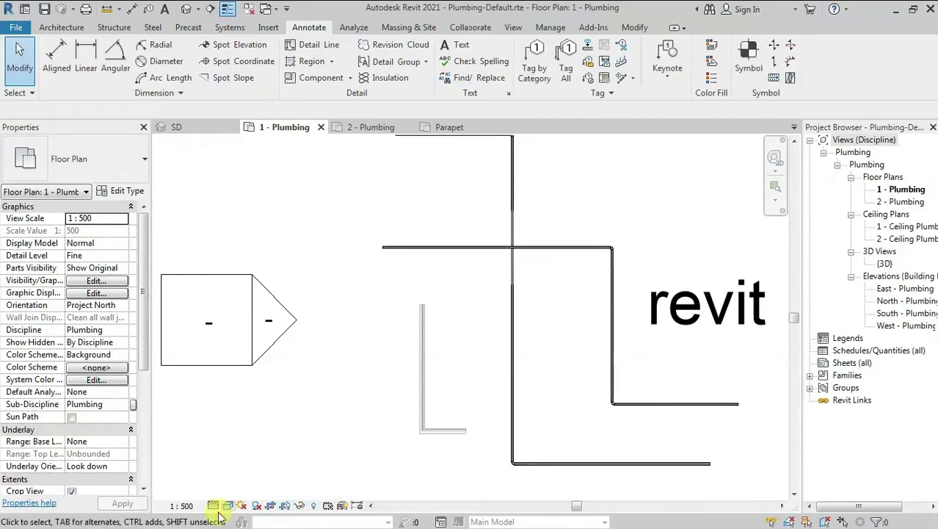
Switch the plan to Wireframe and view Graphic Display Options without changes
{"action": "left_click", "coordinate": [229, 506]}
{"action": "left_click", "coordinate": [252, 443]}
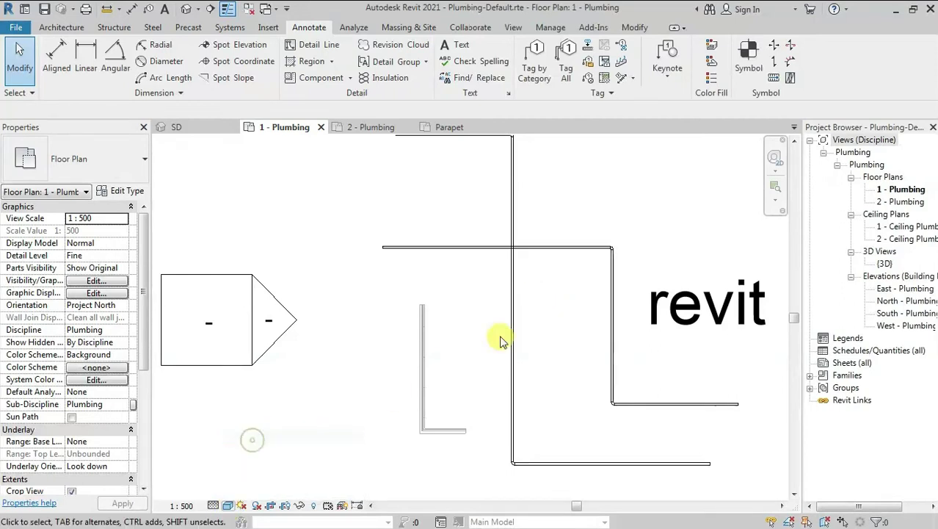
{"action": "scroll", "coordinate": [559, 298], "scroll_direction": "down", "scroll_amount": 2}
{"action": "scroll", "coordinate": [560, 297], "scroll_direction": "down", "scroll_amount": 2}
{"action": "scroll", "coordinate": [384, 446], "scroll_direction": "down", "scroll_amount": 2}
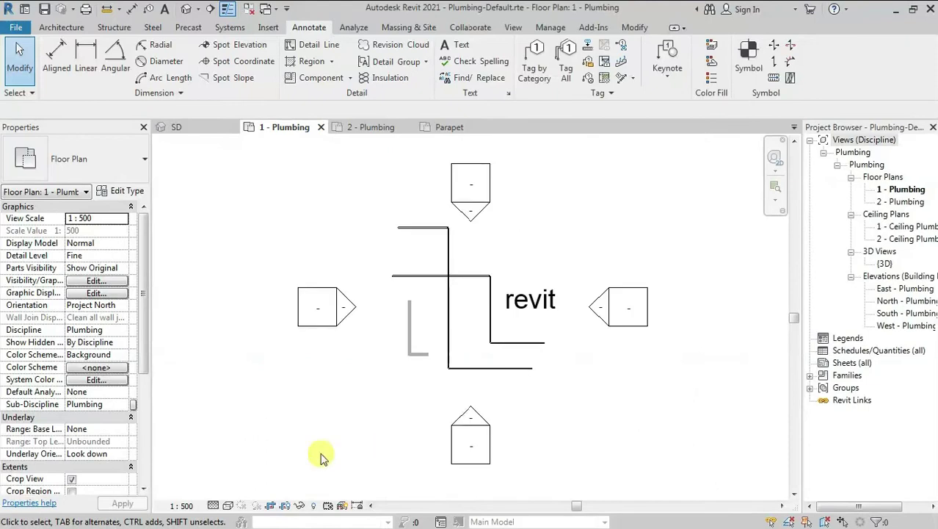
{"action": "scroll", "coordinate": [463, 301], "scroll_direction": "up", "scroll_amount": 3}
{"action": "scroll", "coordinate": [461, 297], "scroll_direction": "up", "scroll_amount": 2}
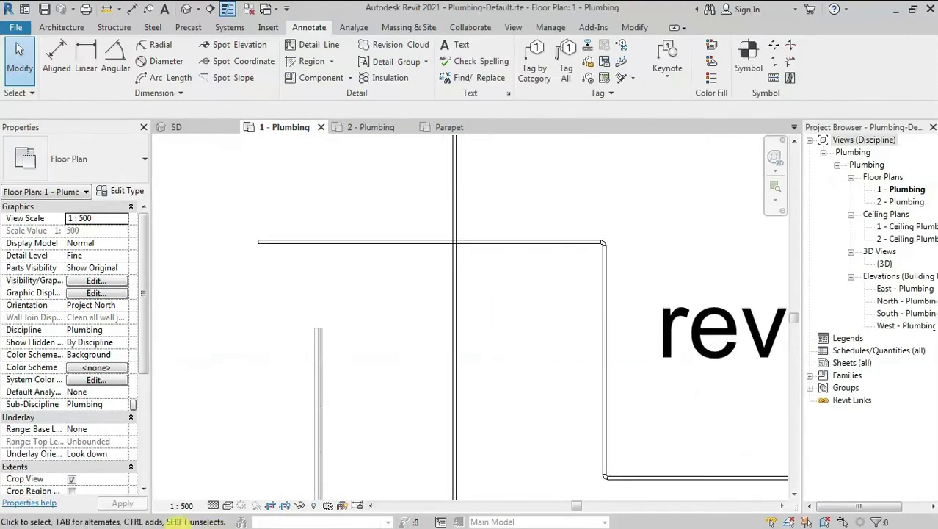
{"action": "left_click", "coordinate": [227, 506]}
{"action": "left_click", "coordinate": [262, 420]}
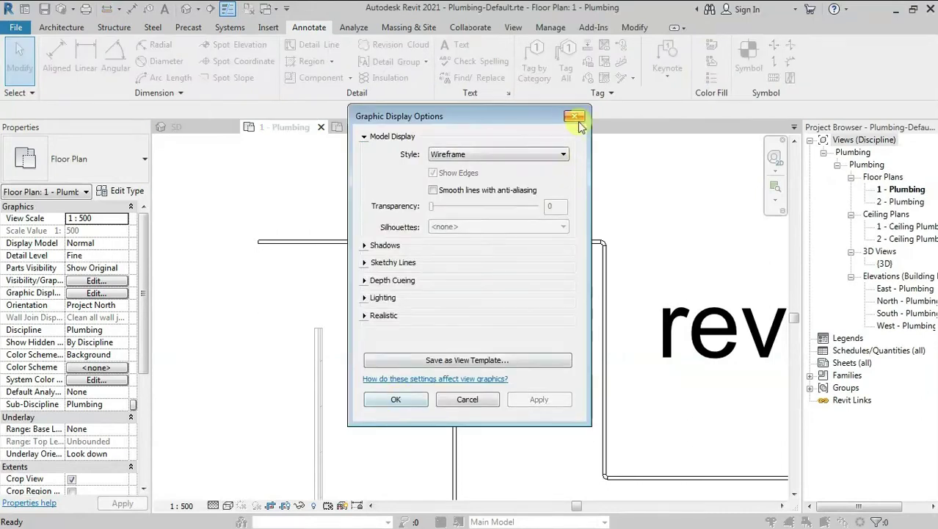
{"action": "left_click", "coordinate": [576, 119]}
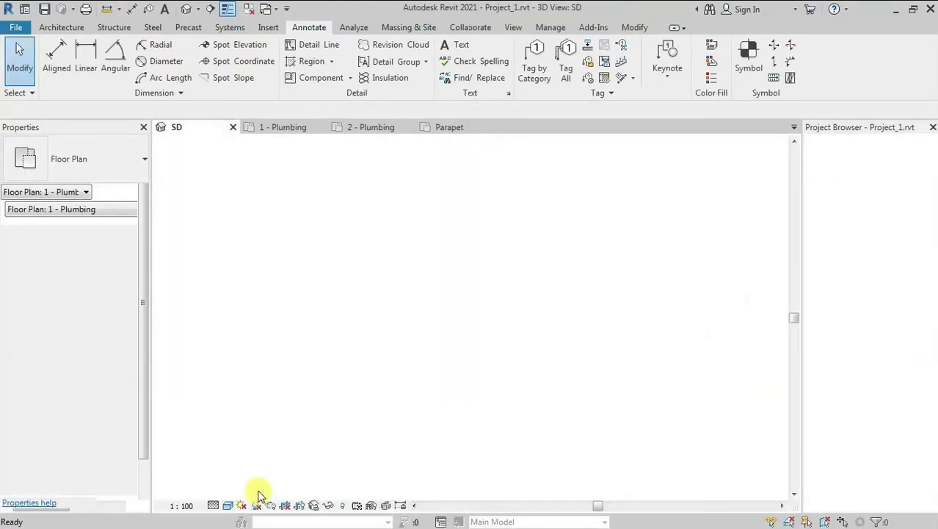
Set the SD 3D view background to Sky, then Gradient, in Graphic Display Options
{"action": "left_click", "coordinate": [231, 508]}
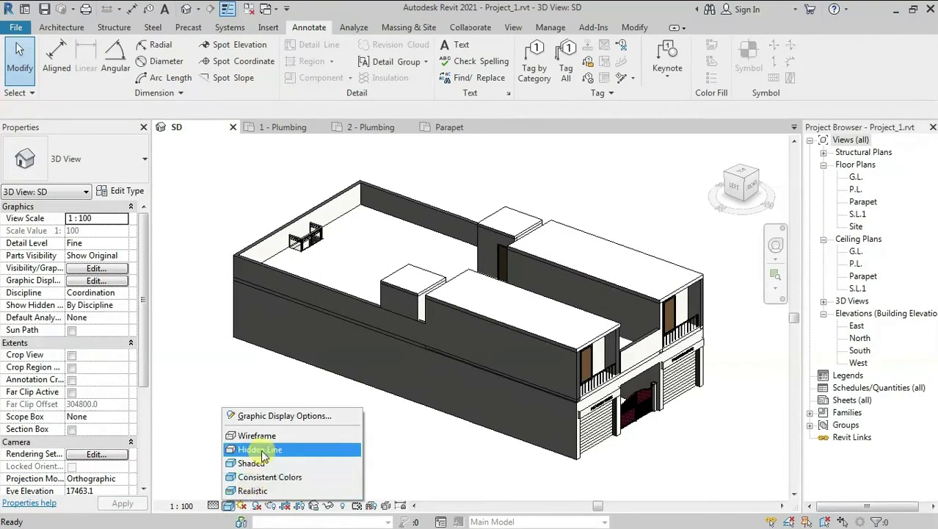
{"action": "left_click", "coordinate": [282, 419]}
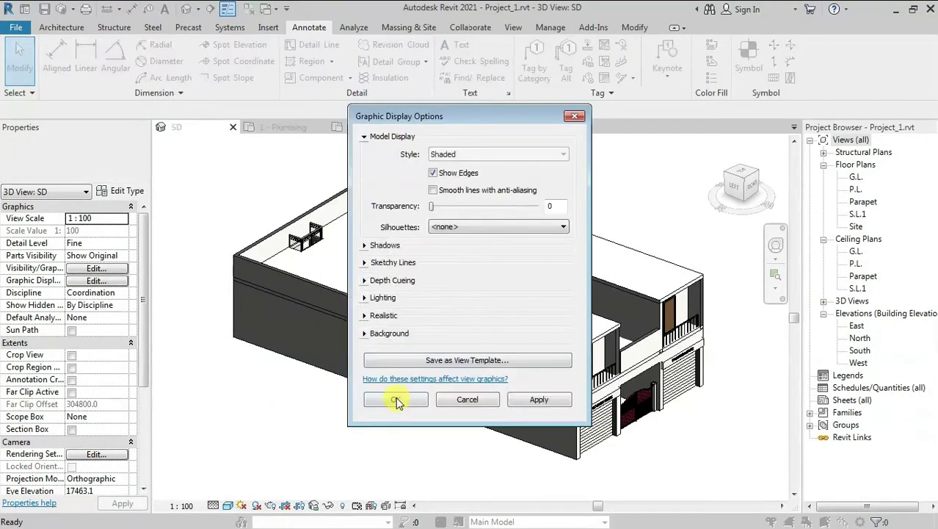
{"action": "left_click", "coordinate": [365, 333]}
{"action": "left_click", "coordinate": [446, 354]}
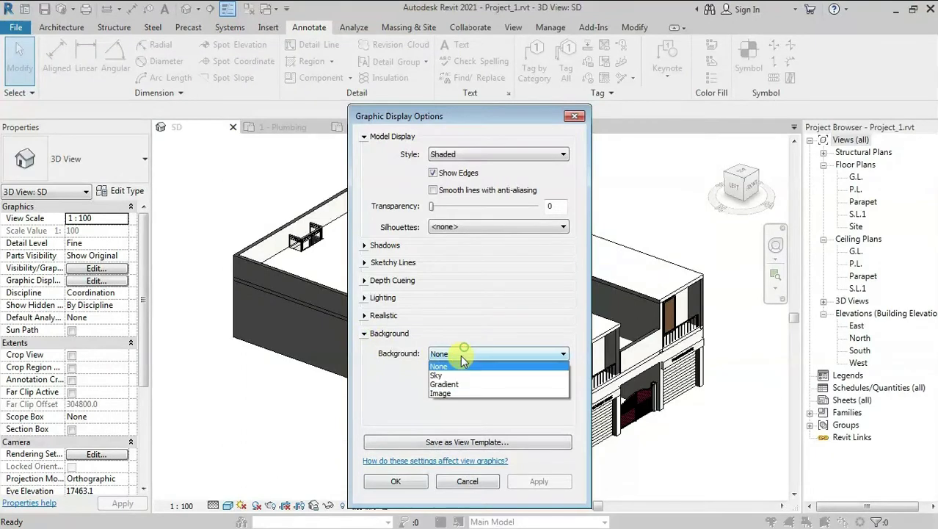
{"action": "left_click", "coordinate": [449, 372]}
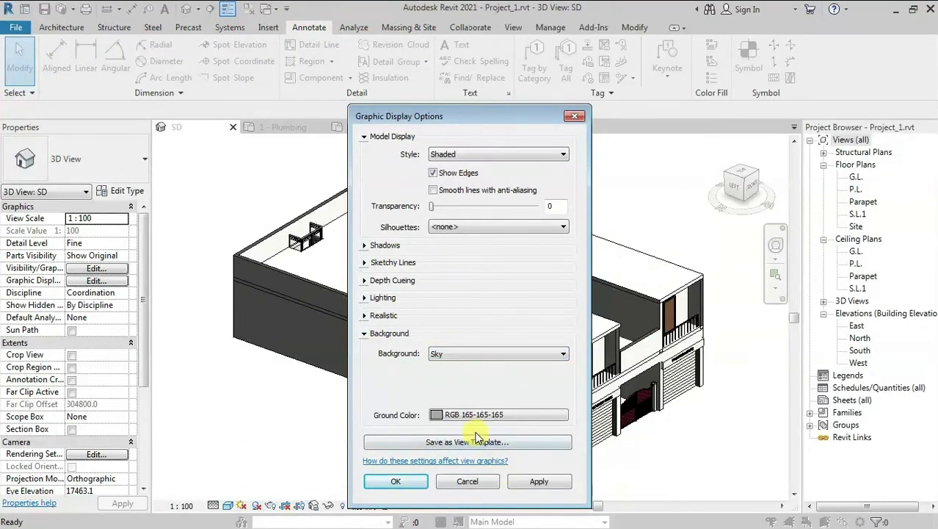
{"action": "left_click", "coordinate": [486, 358]}
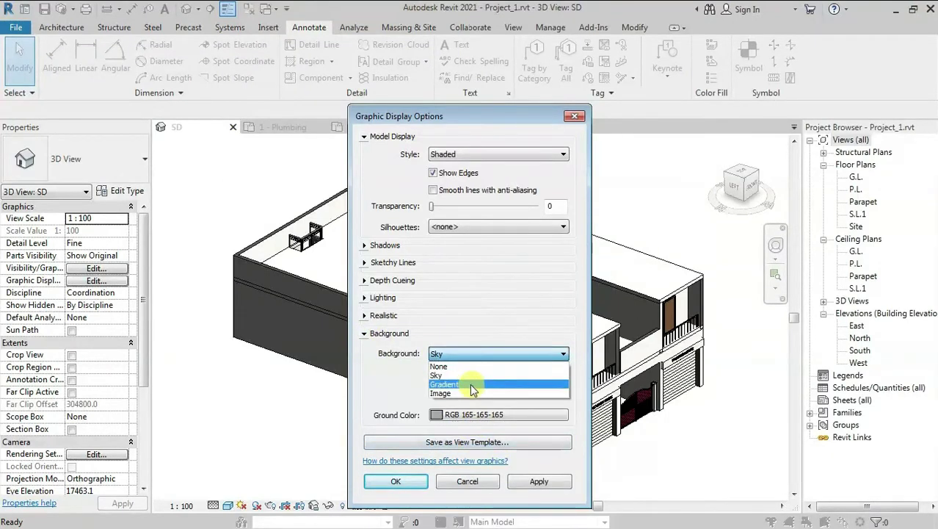
{"action": "left_click", "coordinate": [470, 389]}
{"action": "left_click", "coordinate": [539, 481]}
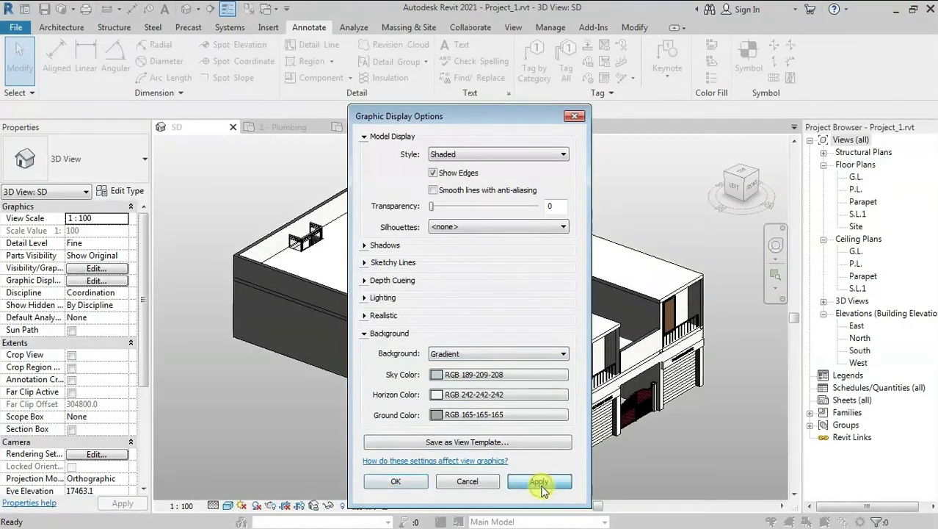
Switch the background to the Capture.JPG image and confirm the display settings
{"action": "left_click", "coordinate": [490, 347]}
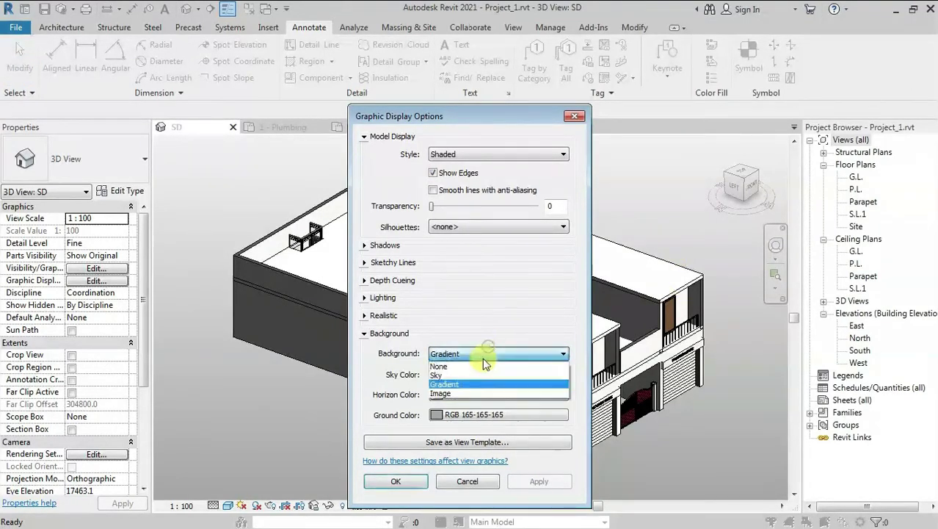
{"action": "left_click", "coordinate": [479, 395]}
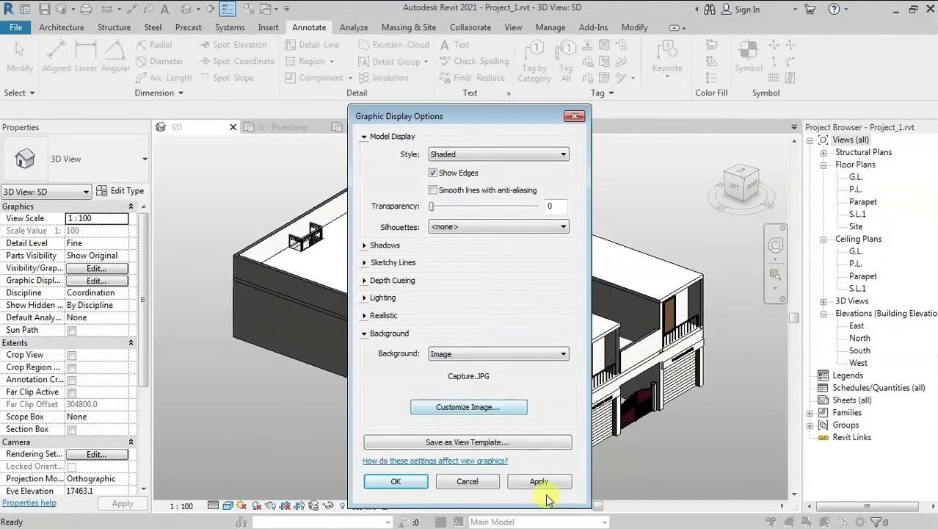
{"action": "left_click", "coordinate": [547, 484]}
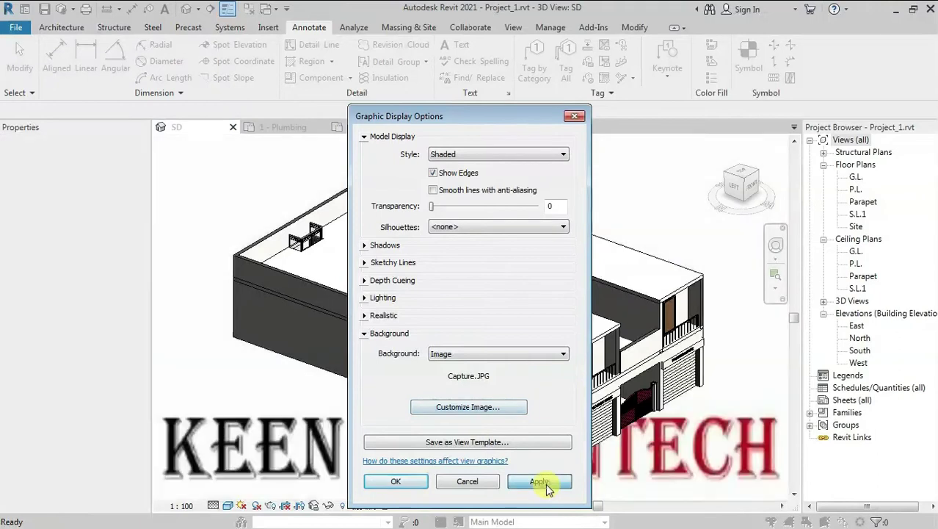
{"action": "left_click", "coordinate": [402, 485]}
{"action": "mouse_move", "coordinate": [541, 305]}
{"action": "middle_mouse_down", "text": "shift"}
{"action": "mouse_move", "coordinate": [484, 312]}
{"action": "mouse_move", "coordinate": [536, 354]}
{"action": "middle_mouse_up", "text": "shift"}
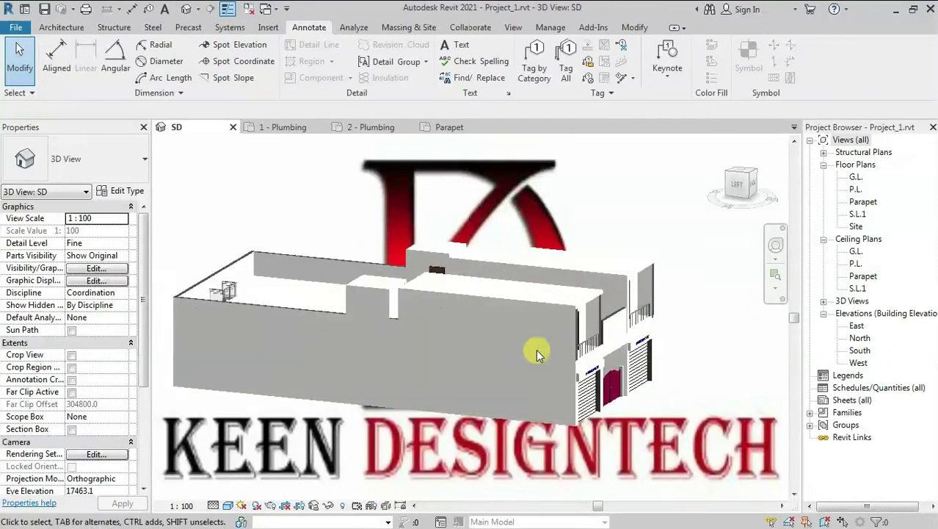
Reopen Graphic Display Options with GD and set the background back to Gradient
{"action": "left_click", "coordinate": [227, 505]}
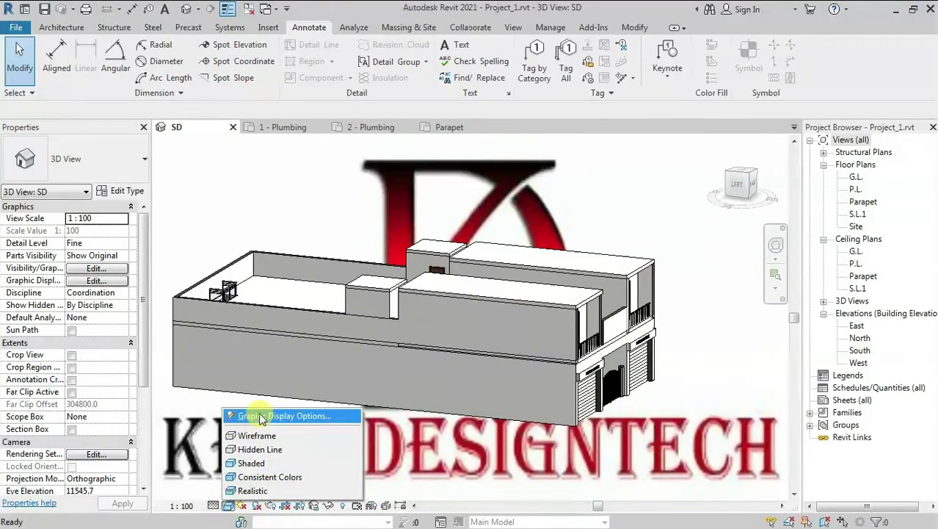
{"action": "key", "text": "Escape"}
{"action": "key", "text": "g"}
{"action": "key", "text": "d"}
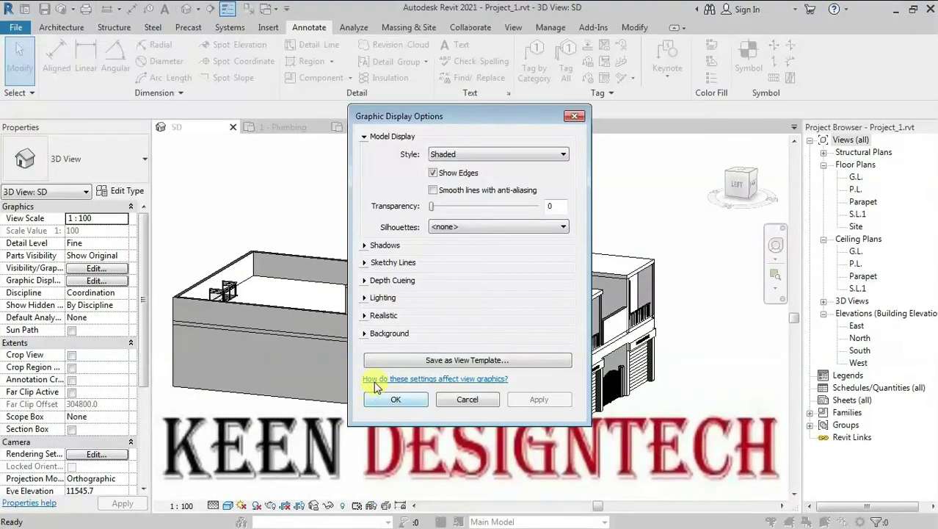
{"action": "left_click", "coordinate": [365, 334]}
{"action": "left_click", "coordinate": [497, 353]}
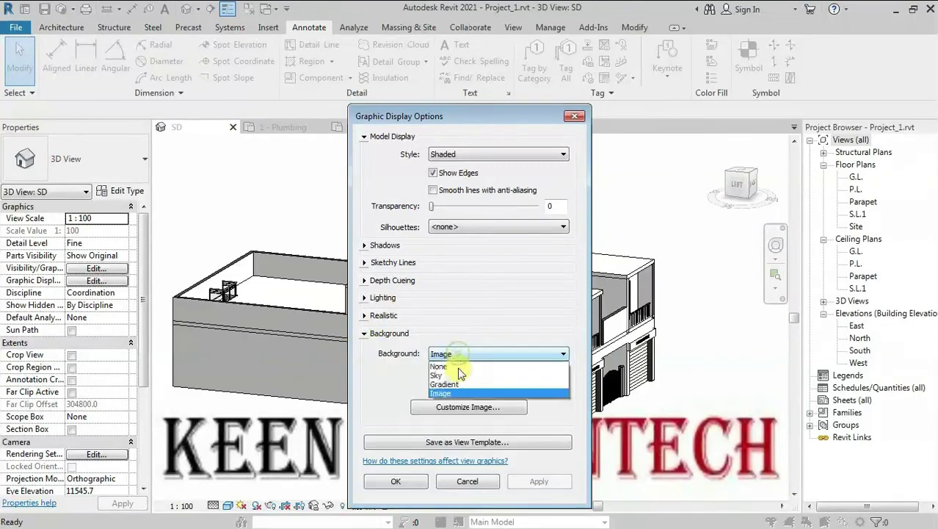
{"action": "left_click", "coordinate": [448, 364]}
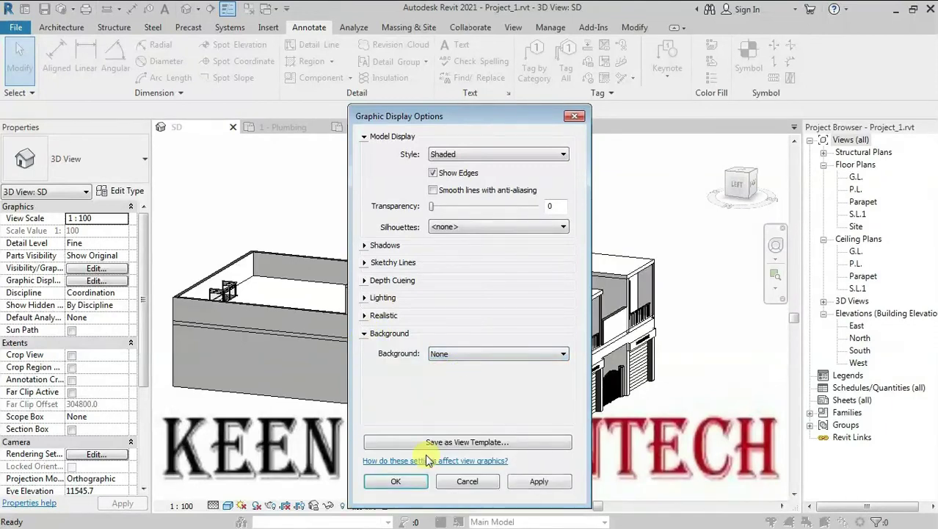
{"action": "left_click", "coordinate": [483, 354]}
{"action": "left_click", "coordinate": [466, 383]}
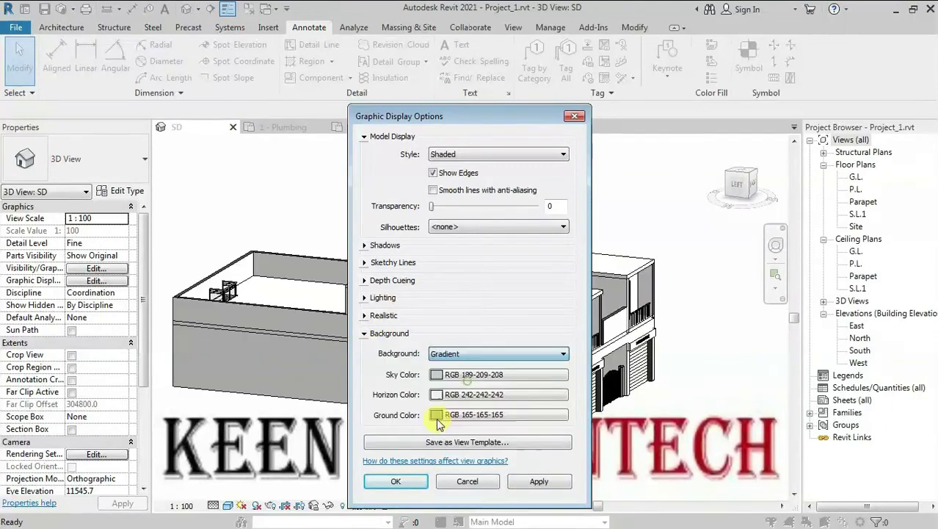
{"action": "left_click", "coordinate": [402, 481]}
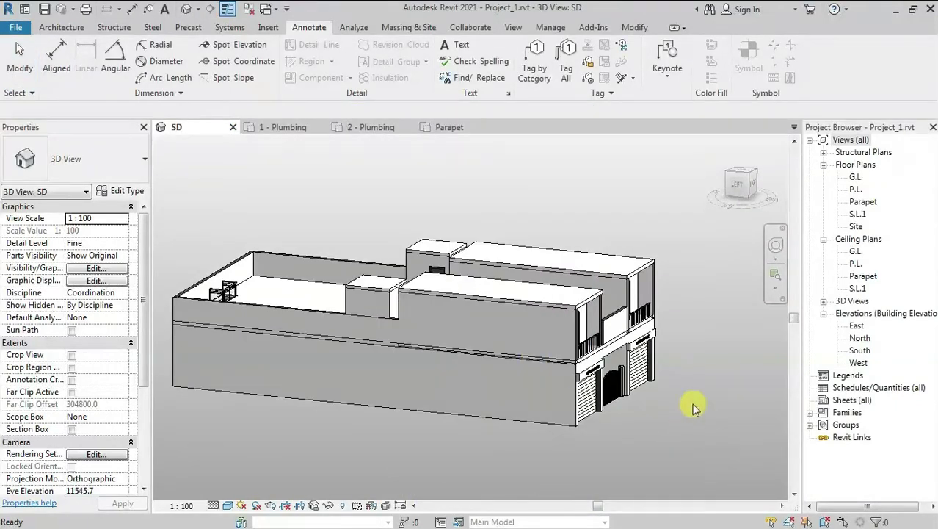
Orbit the building toward the ViewCube's Left/Front corner
{"action": "mouse_move", "coordinate": [699, 394]}
{"action": "middle_mouse_down", "text": "shift"}
{"action": "mouse_move", "coordinate": [666, 381]}
{"action": "mouse_move", "coordinate": [661, 268]}
{"action": "mouse_move", "coordinate": [323, 378]}
{"action": "mouse_move", "coordinate": [447, 388]}
{"action": "mouse_move", "coordinate": [514, 309]}
{"action": "mouse_move", "coordinate": [493, 343]}
{"action": "mouse_move", "coordinate": [599, 246]}
{"action": "mouse_move", "coordinate": [340, 523]}
{"action": "middle_mouse_up", "text": "shift"}
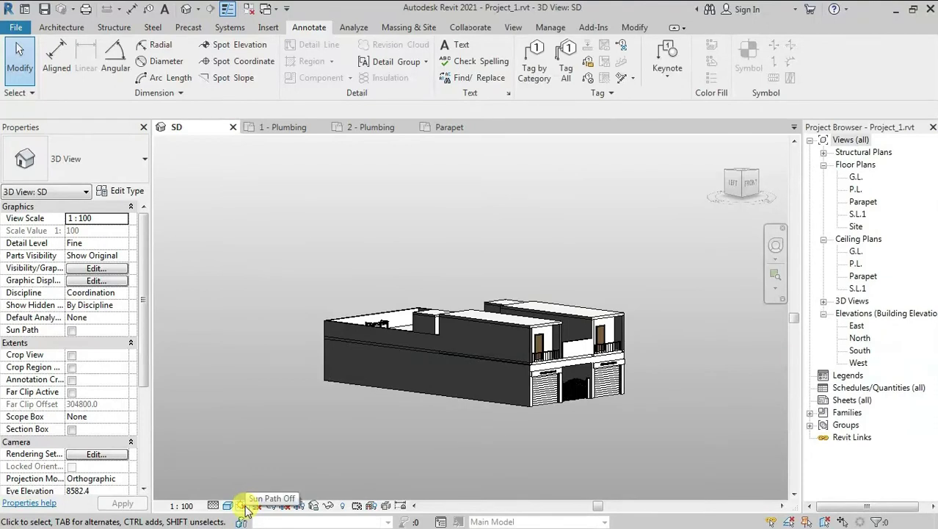
Turn the sun path on with current settings and orbit to view it from above
{"action": "left_click", "coordinate": [244, 505]}
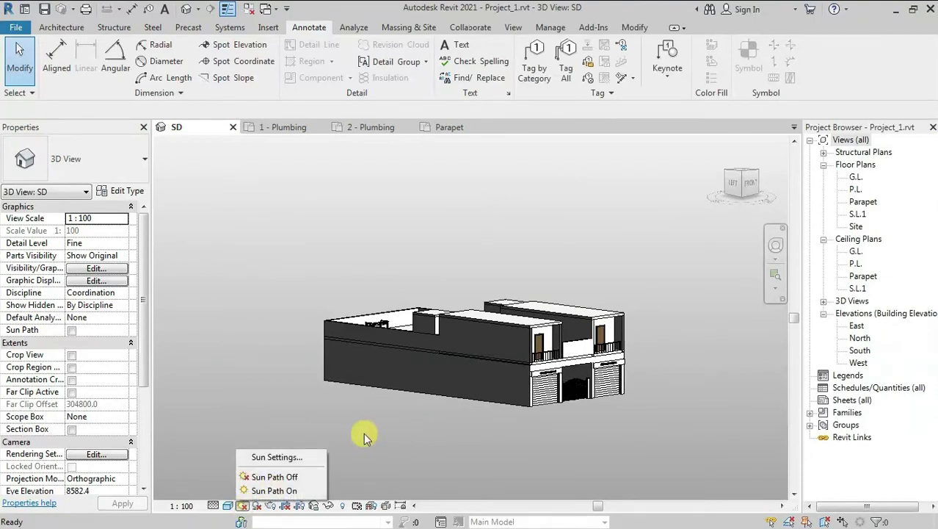
{"action": "left_click", "coordinate": [314, 491]}
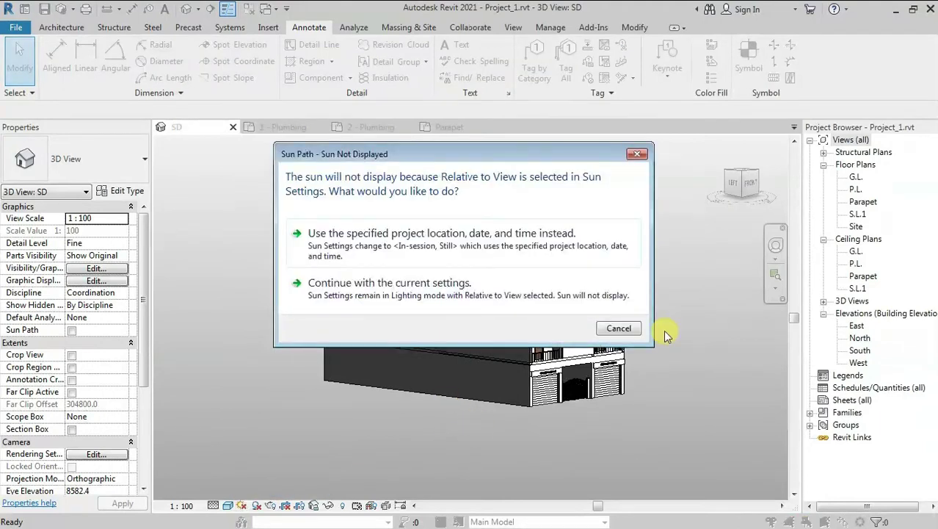
{"action": "left_click", "coordinate": [365, 293]}
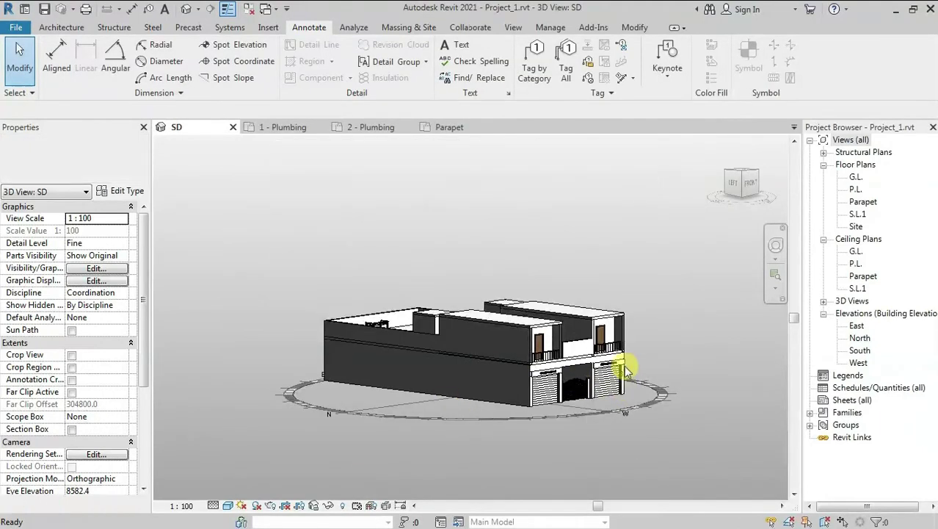
{"action": "mouse_move", "coordinate": [675, 318]}
{"action": "middle_mouse_down", "text": "shift"}
{"action": "mouse_move", "coordinate": [675, 377]}
{"action": "mouse_move", "coordinate": [676, 342]}
{"action": "mouse_move", "coordinate": [645, 393]}
{"action": "mouse_move", "coordinate": [559, 470]}
{"action": "middle_mouse_up", "text": "shift"}
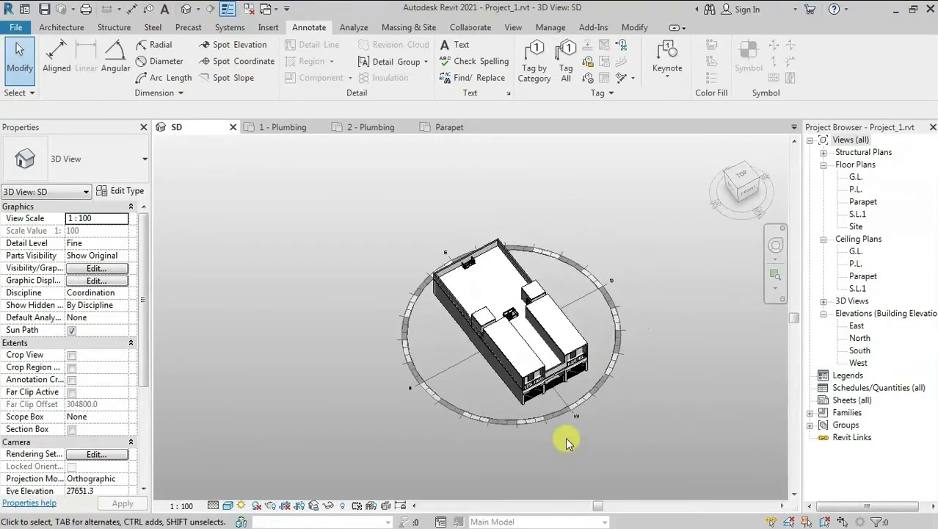
{"action": "left_click", "coordinate": [253, 507]}
{"action": "left_click", "coordinate": [261, 507]}
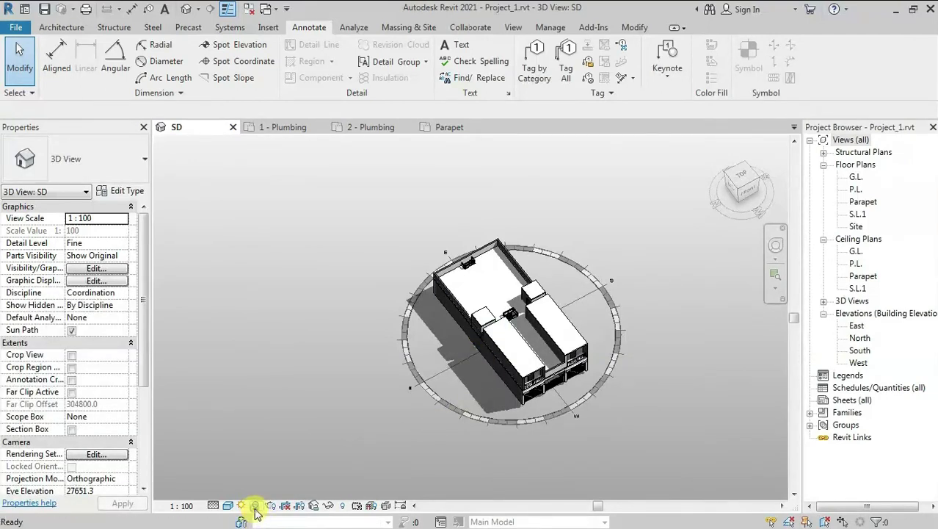
{"action": "left_click", "coordinate": [253, 506]}
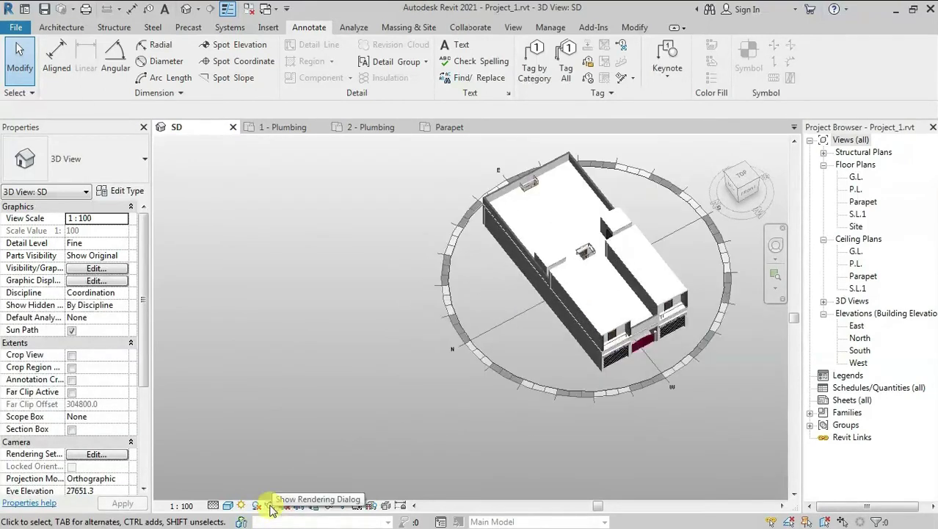
{"action": "left_click", "coordinate": [283, 507]}
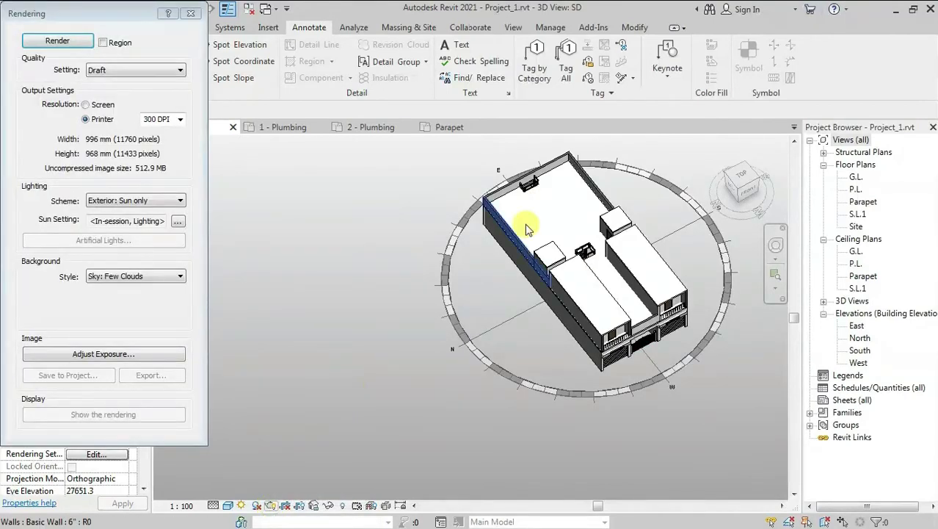
{"action": "middle_click_drag", "start_coordinate": [303, 328], "coordinate": [235, 408]}
{"action": "middle_click_drag", "start_coordinate": [632, 432], "coordinate": [610, 389]}
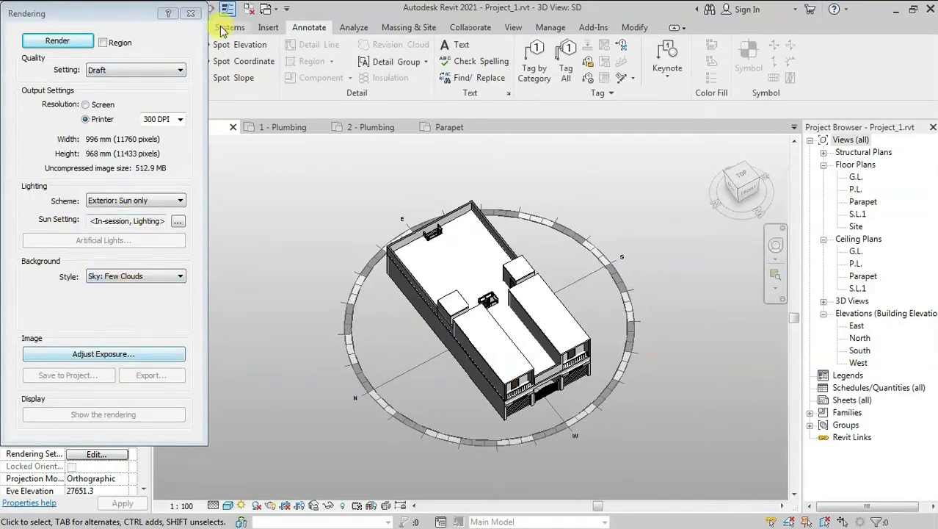
{"action": "left_click", "coordinate": [191, 14]}
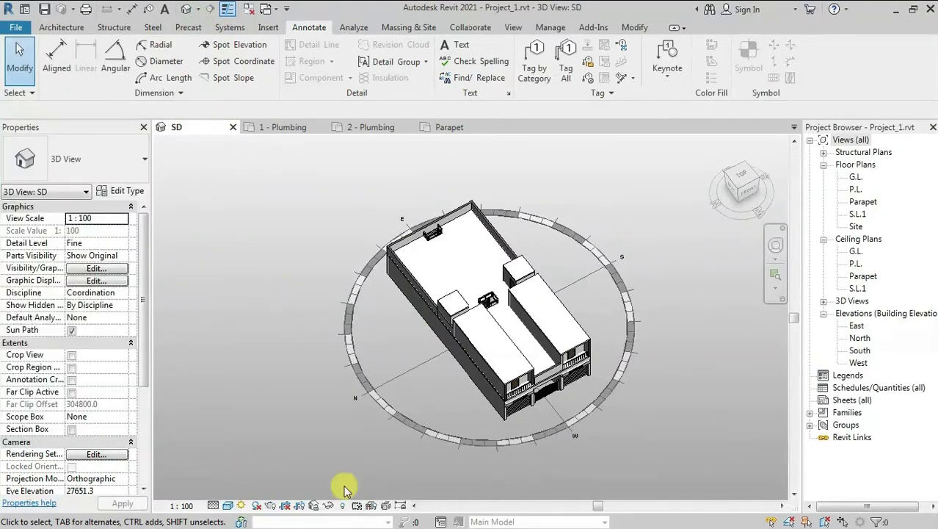
Switch the sun path off and enable Crop View on the SD 3D view
{"action": "scroll", "coordinate": [255, 518], "scroll_direction": "up", "scroll_amount": 2}
{"action": "scroll", "coordinate": [272, 519], "scroll_direction": "down", "scroll_amount": 1}
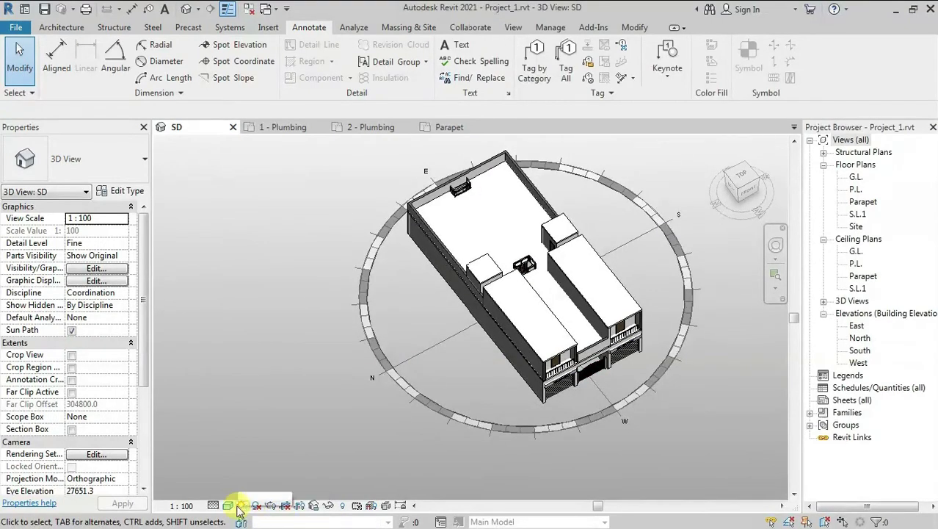
{"action": "left_click", "coordinate": [241, 505]}
{"action": "left_click", "coordinate": [259, 491]}
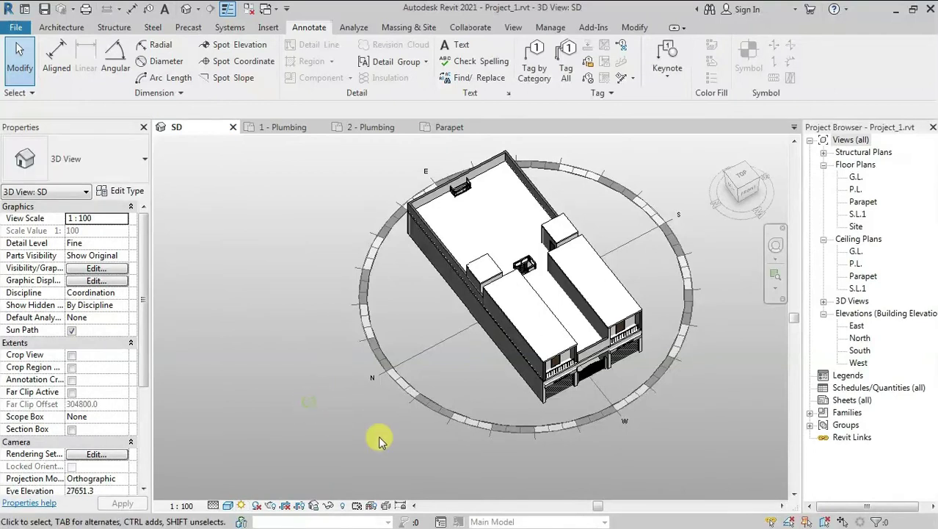
{"action": "left_click", "coordinate": [243, 505]}
{"action": "left_click", "coordinate": [271, 476]}
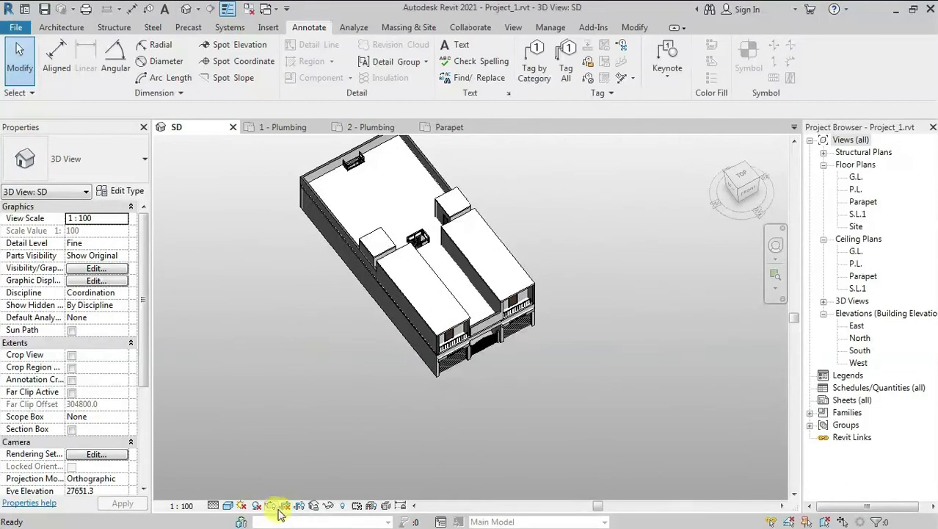
{"action": "left_click", "coordinate": [288, 507]}
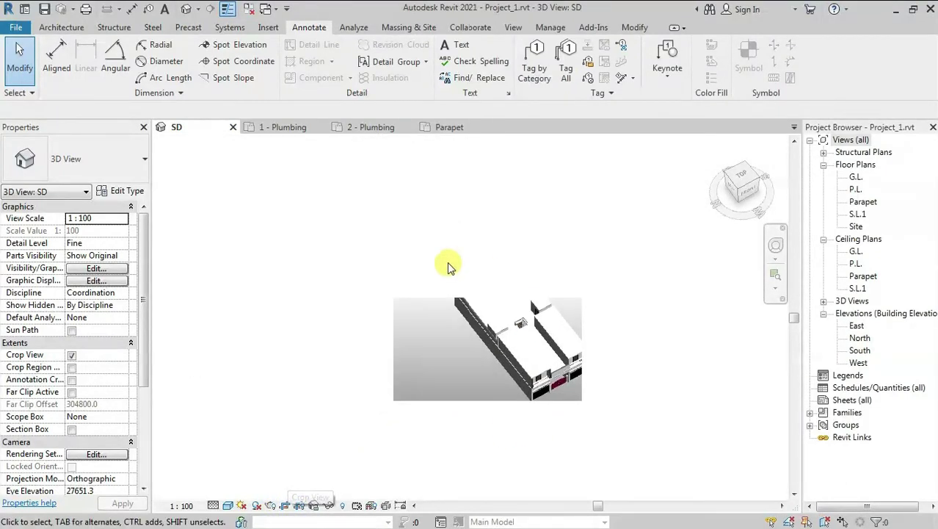
Show the crop region and enlarge it upward and to the right, then orbit the view
{"action": "left_click", "coordinate": [300, 506]}
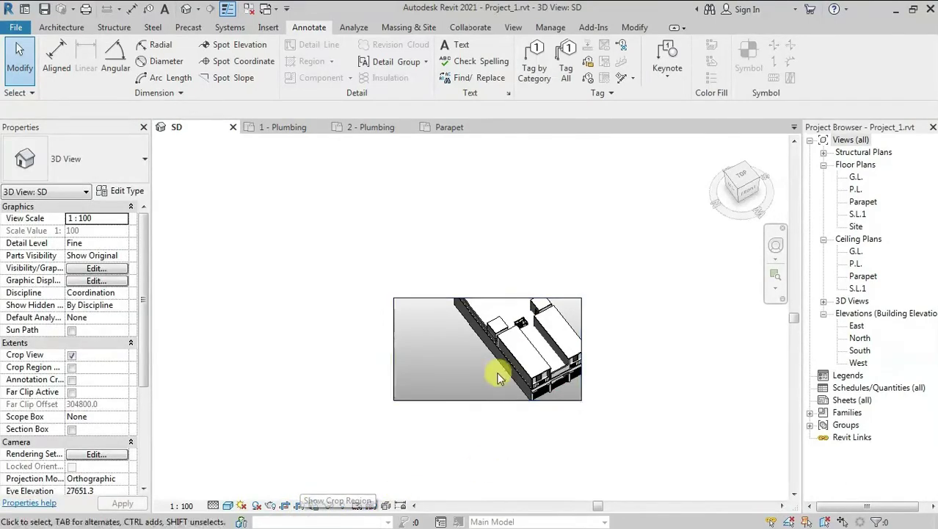
{"action": "left_click", "coordinate": [486, 298]}
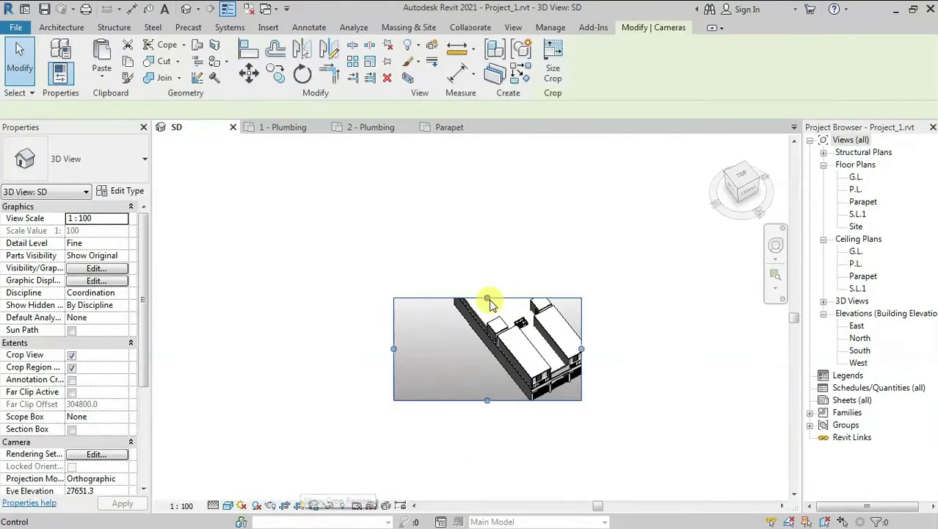
{"action": "left_click_drag", "start_coordinate": [486, 298], "coordinate": [487, 259]}
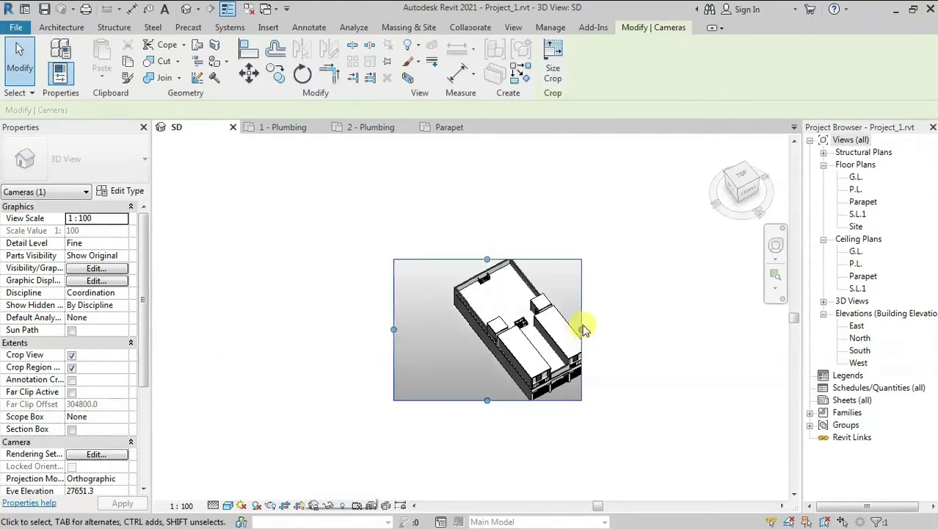
{"action": "left_click_drag", "start_coordinate": [580, 330], "coordinate": [603, 330]}
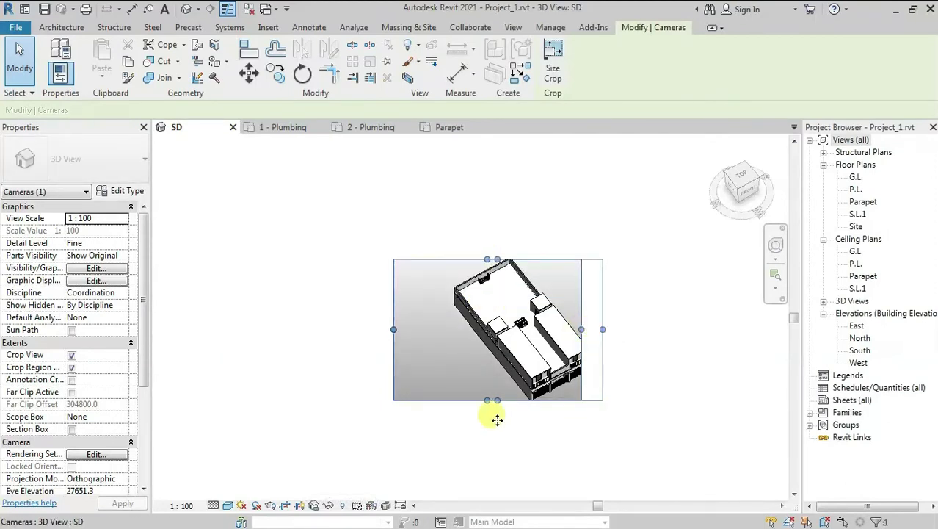
{"action": "key", "text": "Escape"}
{"action": "mouse_move", "coordinate": [555, 339]}
{"action": "middle_mouse_down", "text": "shift"}
{"action": "mouse_move", "coordinate": [532, 346]}
{"action": "mouse_move", "coordinate": [603, 386]}
{"action": "mouse_move", "coordinate": [713, 324]}
{"action": "middle_mouse_up", "text": "shift"}
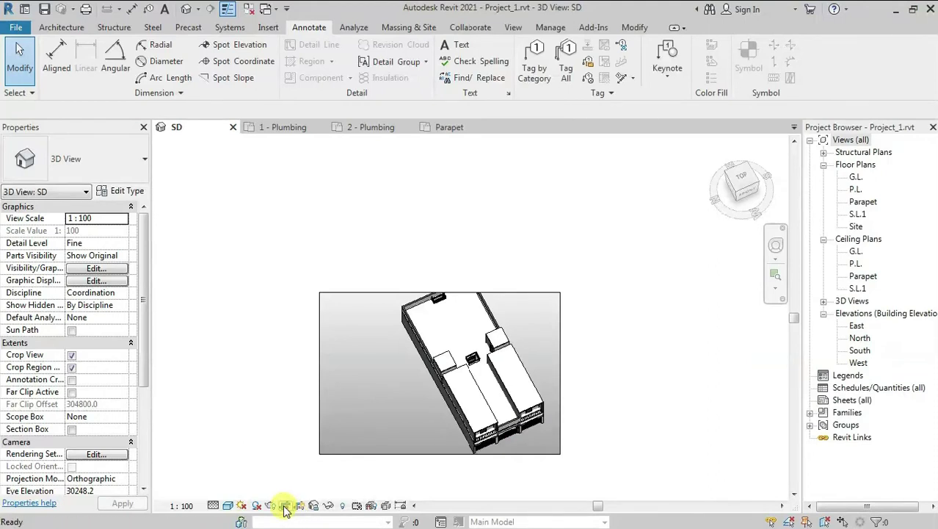
Toggle cropping on and off, extend the crop's top edge again, then switch cropping off
{"action": "left_click", "coordinate": [285, 506]}
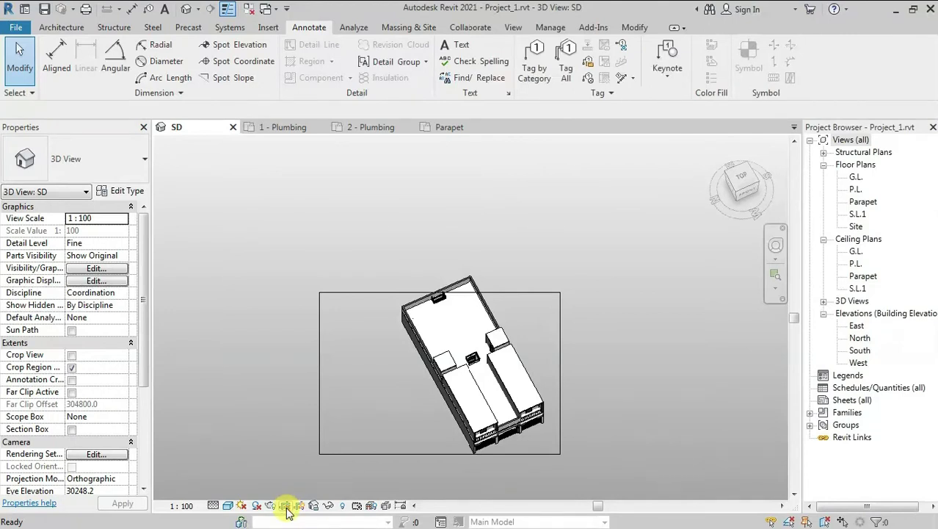
{"action": "left_click", "coordinate": [297, 505]}
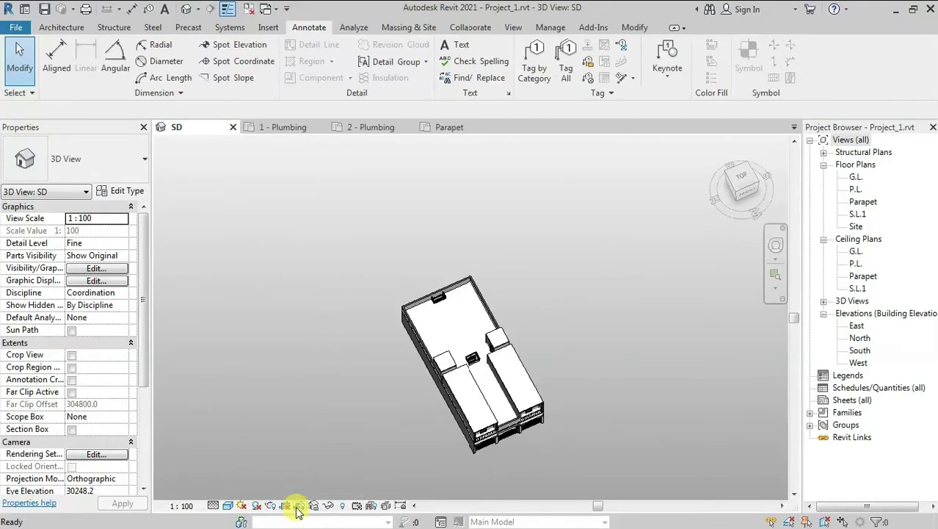
{"action": "left_click", "coordinate": [285, 505]}
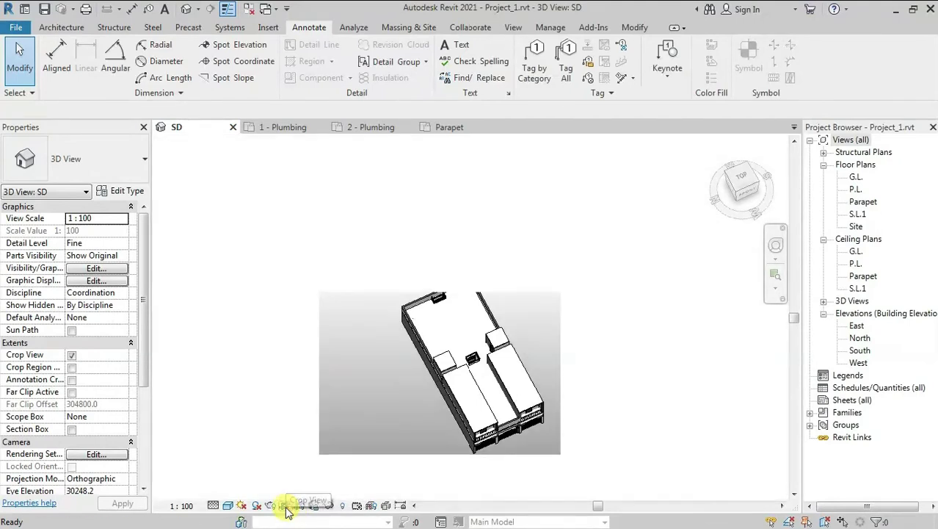
{"action": "left_click", "coordinate": [300, 506]}
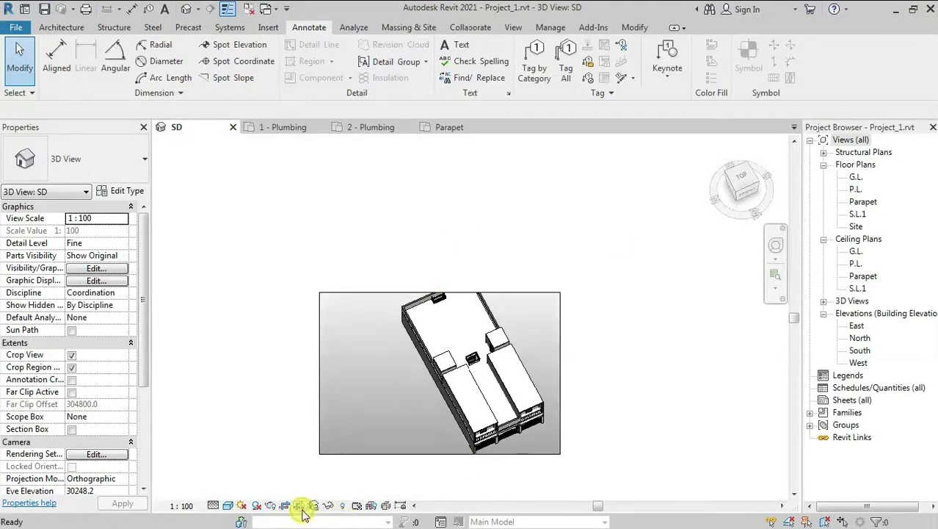
{"action": "left_click", "coordinate": [320, 409]}
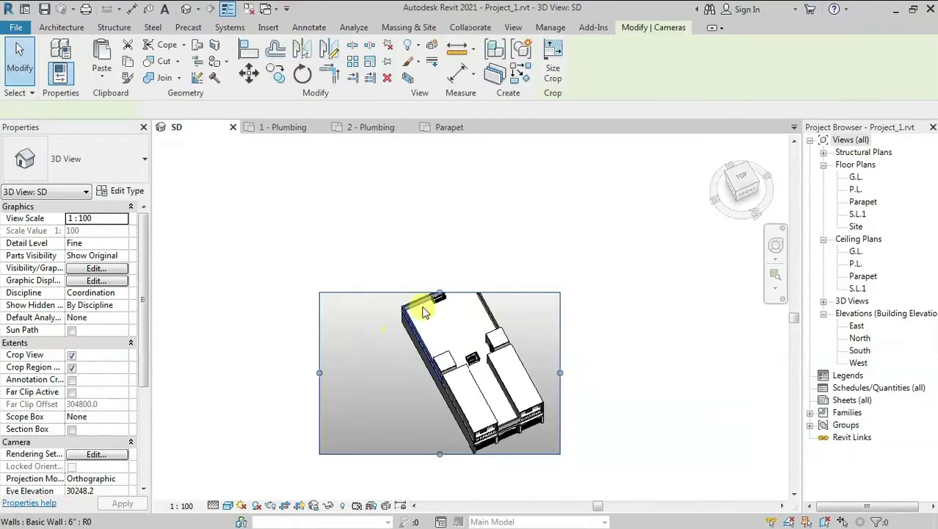
{"action": "left_click_drag", "start_coordinate": [439, 292], "coordinate": [440, 239]}
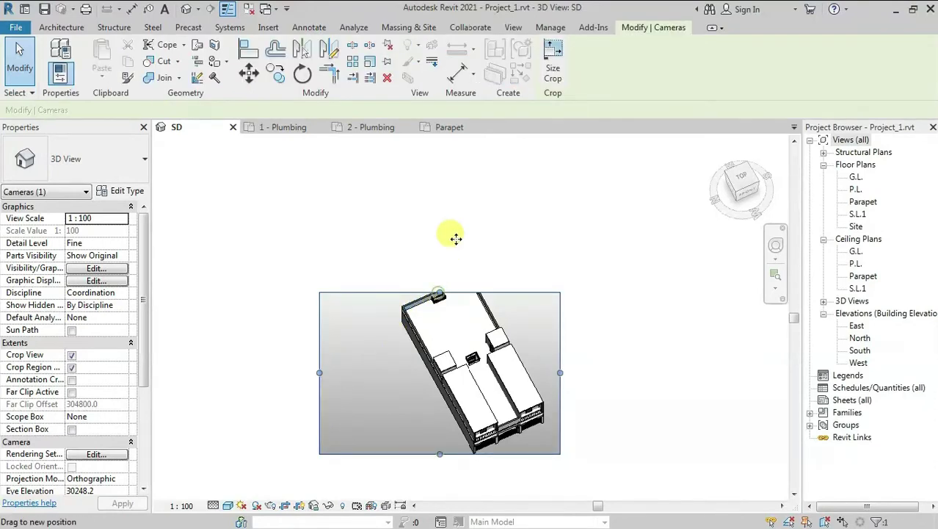
{"action": "left_click", "coordinate": [300, 506]}
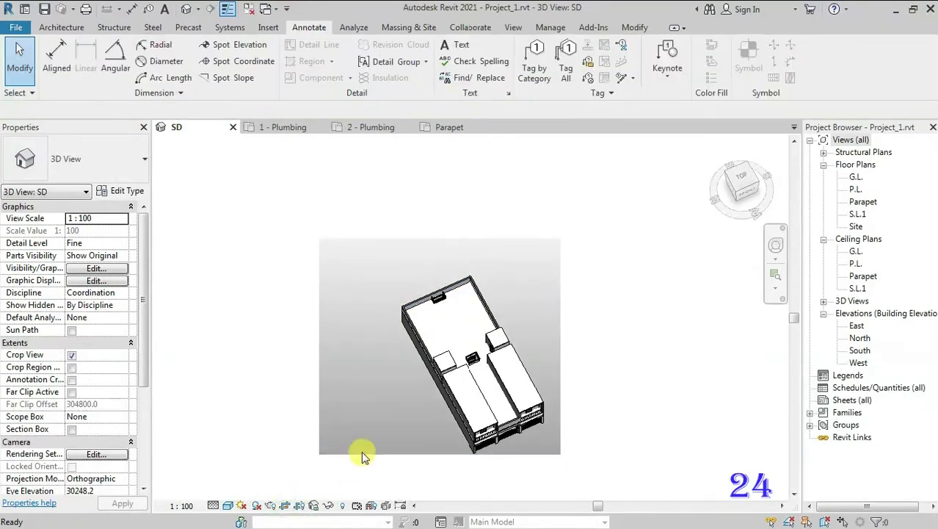
{"action": "left_click", "coordinate": [285, 506]}
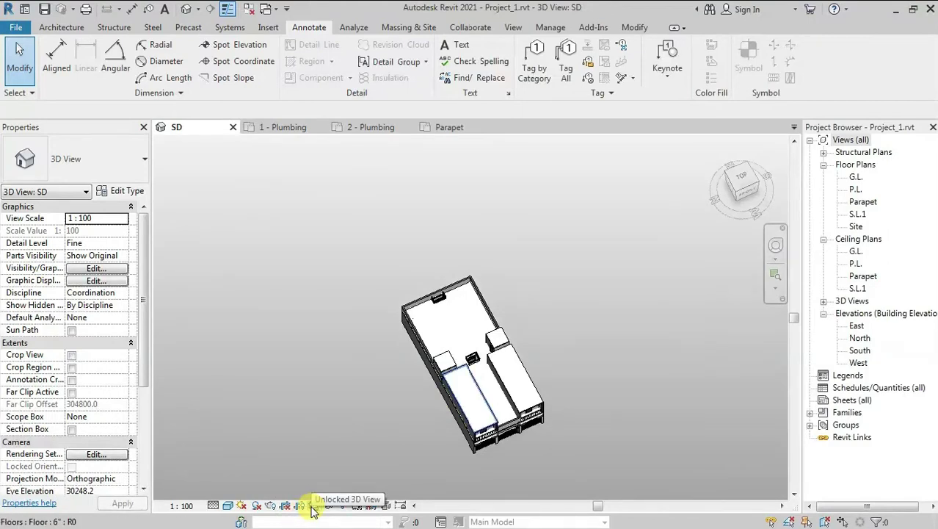
Orbit to a new angle and save and lock the 3D view's orientation, confirming panning is blocked
{"action": "left_click", "coordinate": [313, 506]}
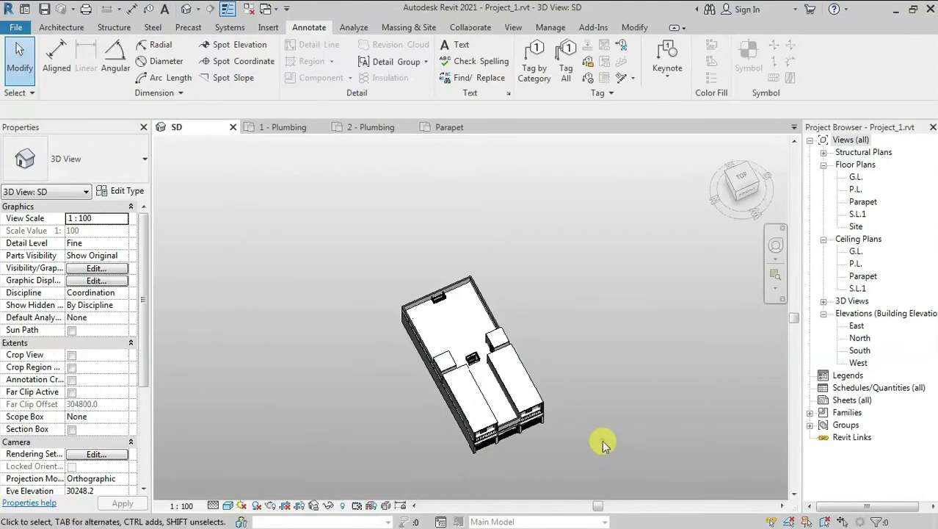
{"action": "mouse_move", "coordinate": [602, 443]}
{"action": "middle_mouse_down", "text": "shift"}
{"action": "mouse_move", "coordinate": [498, 371]}
{"action": "mouse_move", "coordinate": [510, 417]}
{"action": "mouse_move", "coordinate": [372, 521]}
{"action": "middle_mouse_up", "text": "shift"}
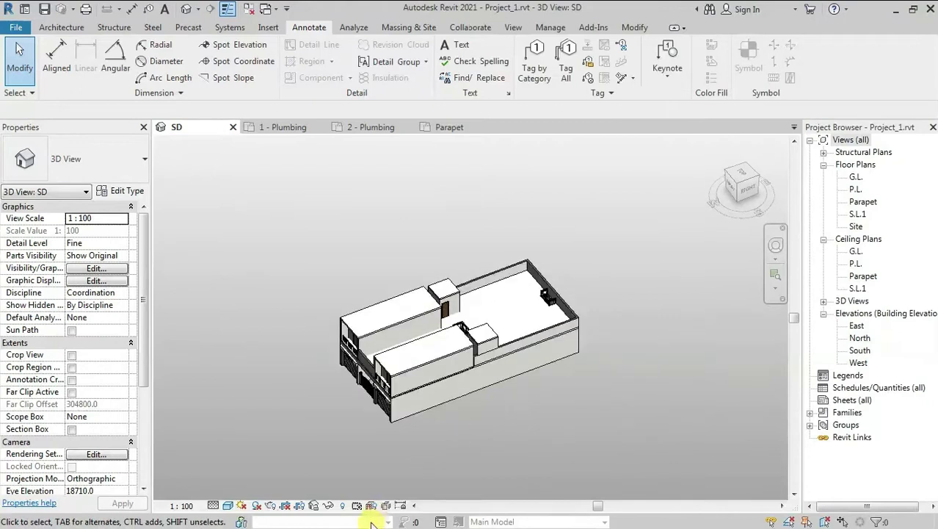
{"action": "left_click", "coordinate": [318, 512]}
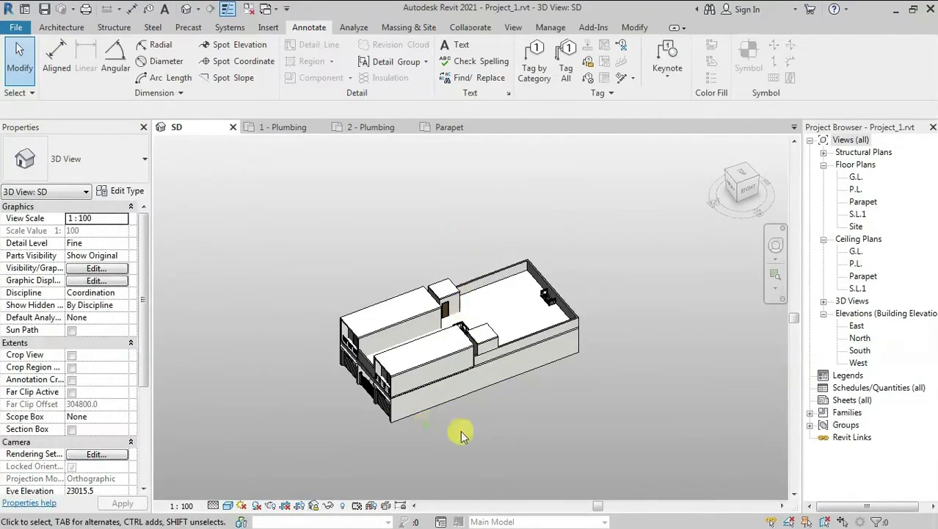
{"action": "mouse_move", "coordinate": [676, 357]}
{"action": "middle_mouse_down"}
{"action": "mouse_move", "coordinate": [513, 412]}
{"action": "mouse_move", "coordinate": [601, 345]}
{"action": "middle_mouse_up"}
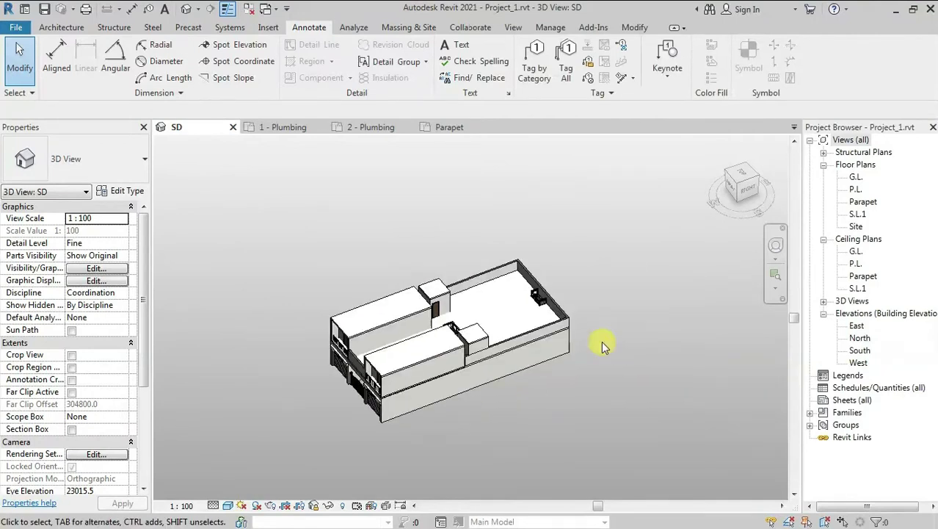
Unlock the view orientation and expand 3D Views in the Project Browser
{"action": "left_click", "coordinate": [312, 506]}
{"action": "left_click", "coordinate": [338, 490]}
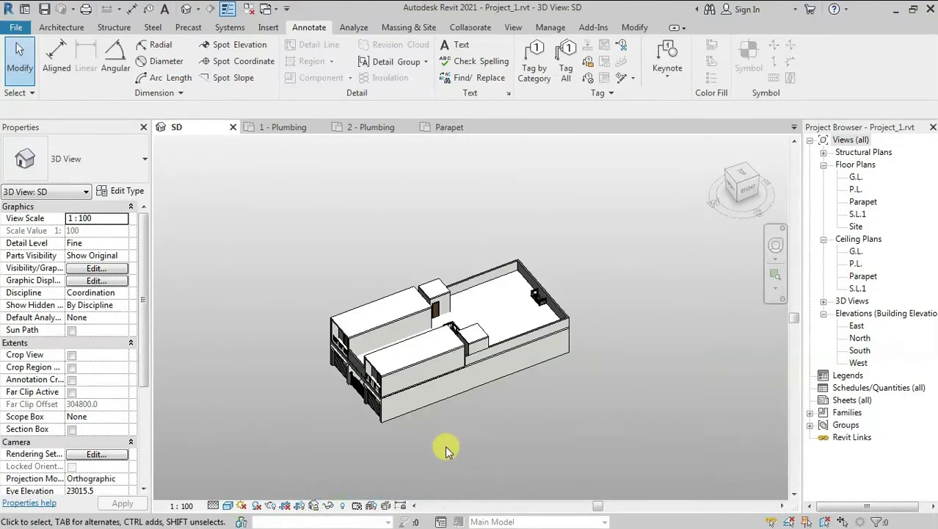
{"action": "left_click", "coordinate": [827, 303]}
{"action": "left_click", "coordinate": [823, 302]}
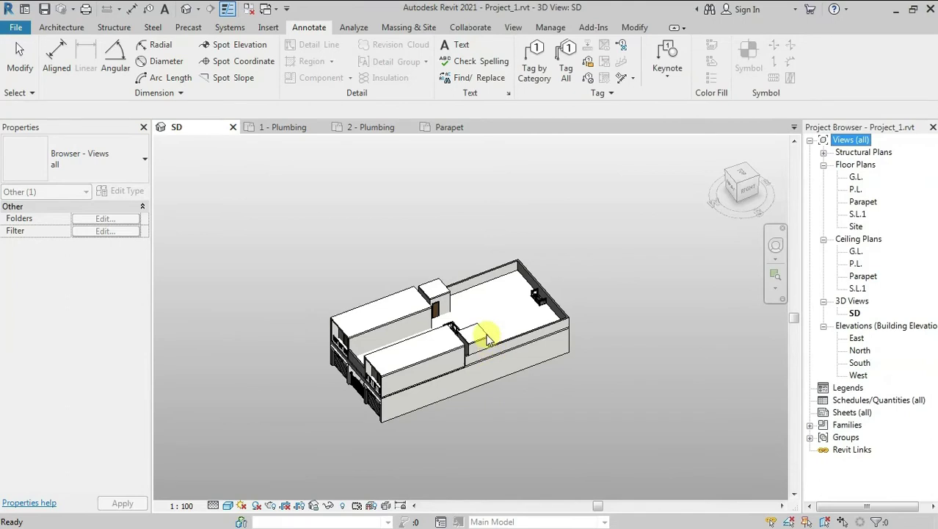
Zoom in, temporarily isolate the roofs, then reset Temporary Hide/Isolate to show everything
{"action": "scroll", "coordinate": [478, 334], "scroll_direction": "up", "scroll_amount": 2}
{"action": "scroll", "coordinate": [481, 334], "scroll_direction": "up", "scroll_amount": 1}
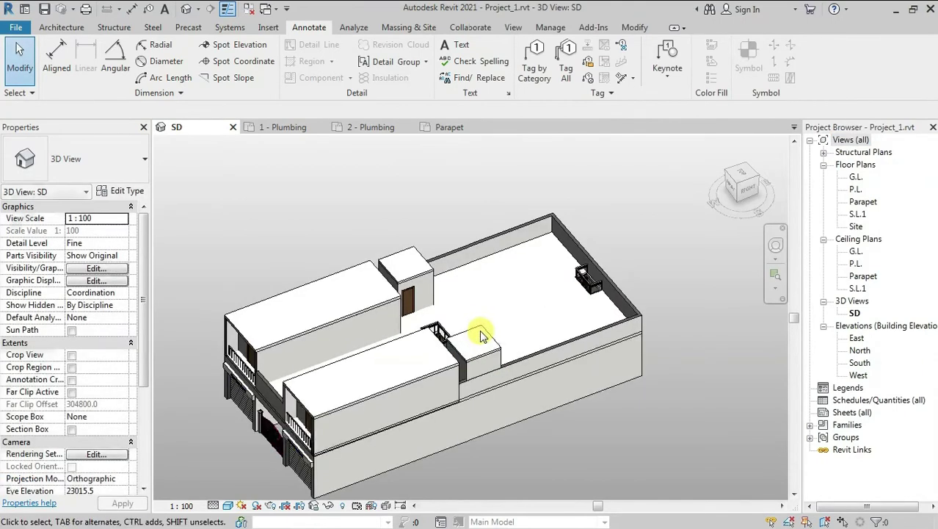
{"action": "left_click", "coordinate": [505, 328]}
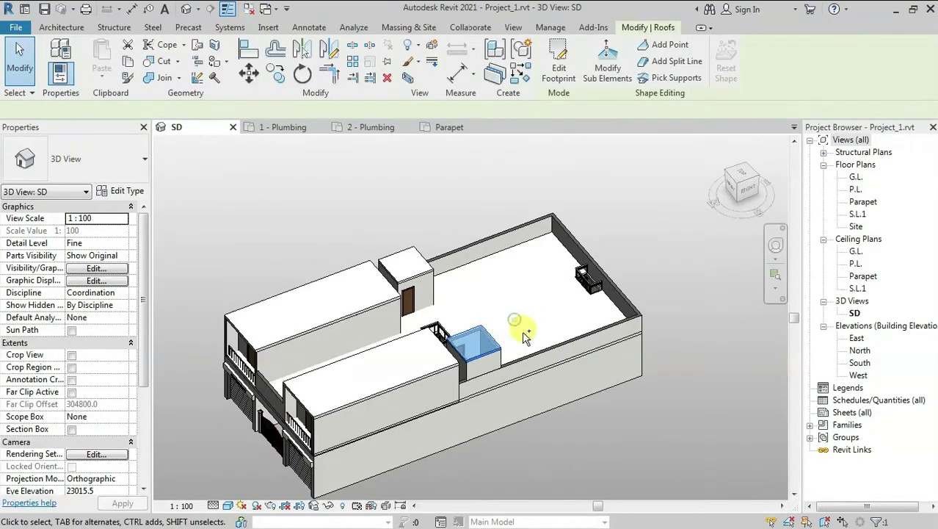
{"action": "left_click", "coordinate": [329, 506]}
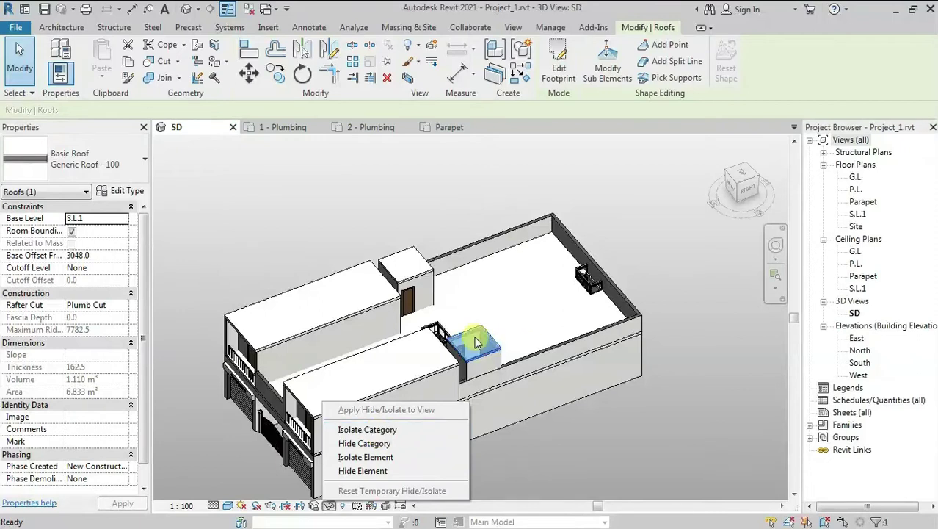
{"action": "left_click", "coordinate": [367, 429]}
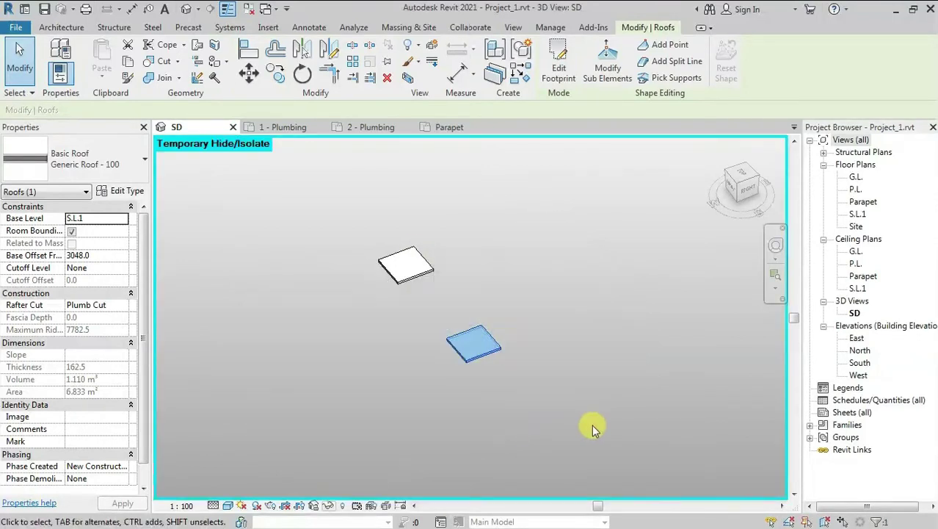
{"action": "left_click", "coordinate": [595, 418]}
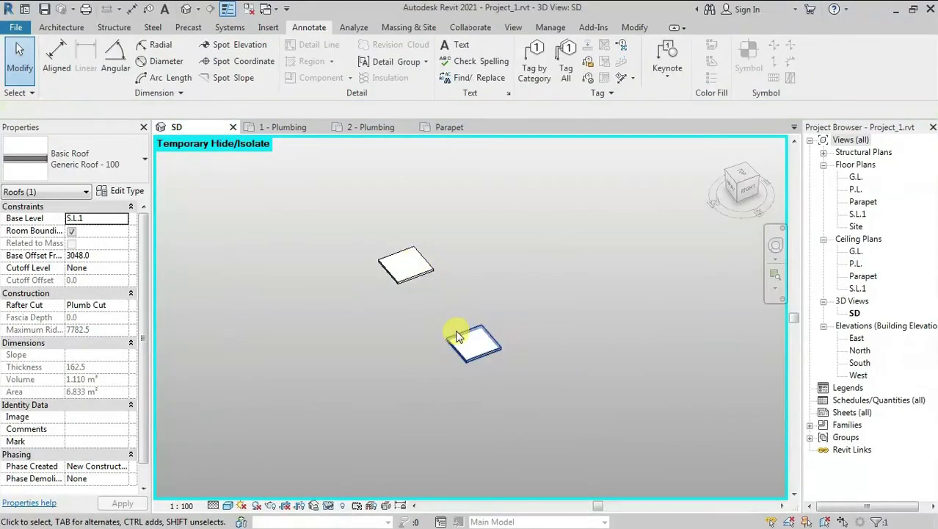
{"action": "left_click", "coordinate": [328, 506]}
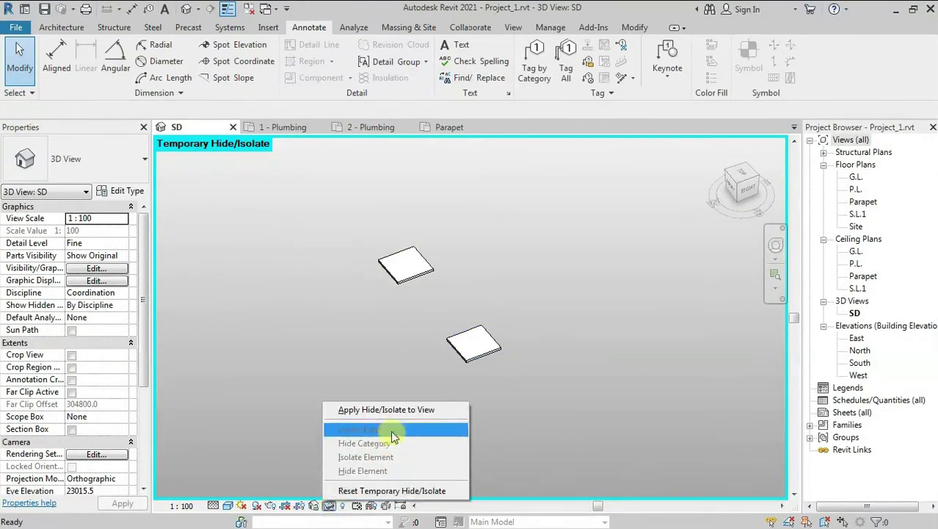
{"action": "left_click", "coordinate": [367, 494]}
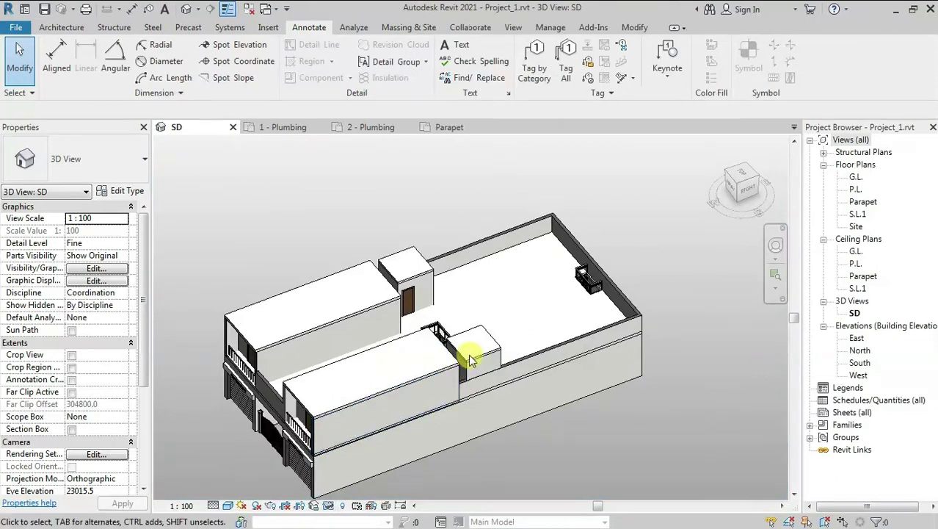
{"action": "left_click", "coordinate": [332, 505]}
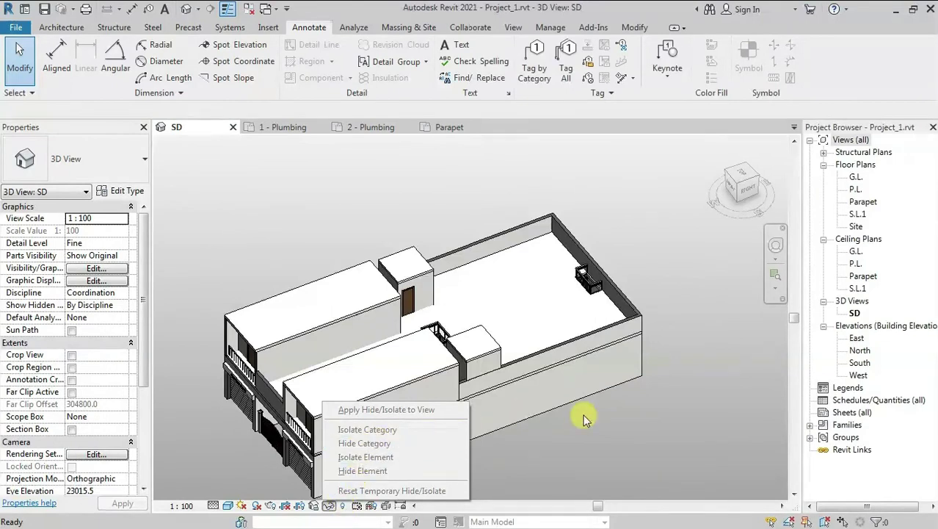
{"action": "left_click", "coordinate": [431, 360]}
{"action": "left_click", "coordinate": [431, 372]}
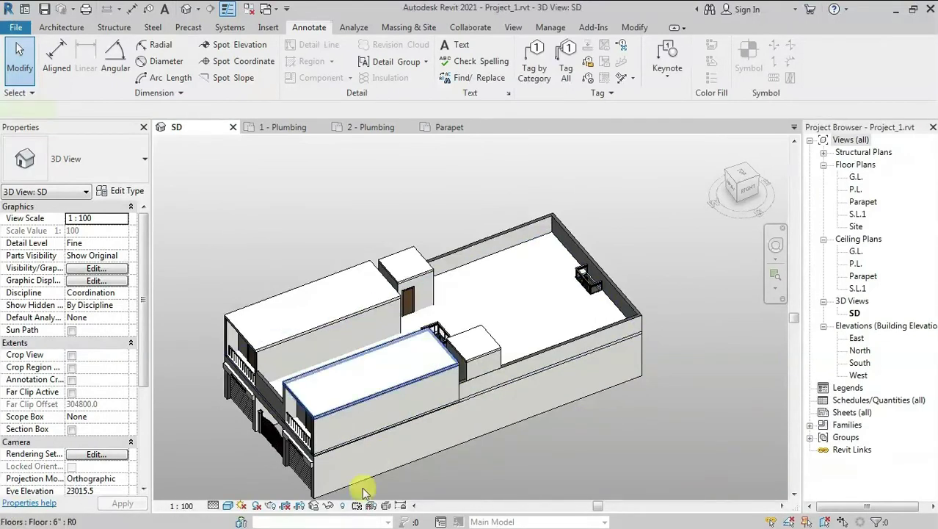
{"action": "left_click", "coordinate": [328, 506]}
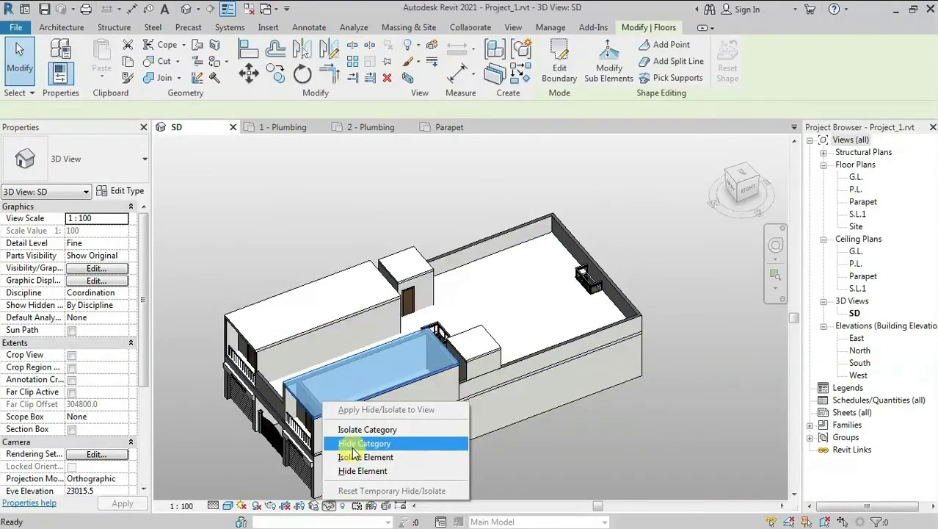
{"action": "left_click", "coordinate": [364, 429]}
{"action": "left_click", "coordinate": [633, 264]}
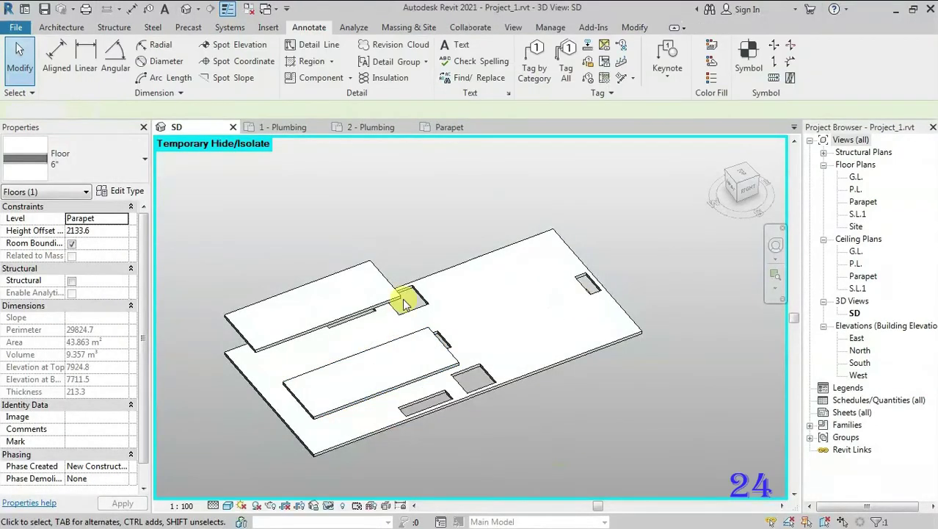
{"action": "left_click", "coordinate": [328, 506]}
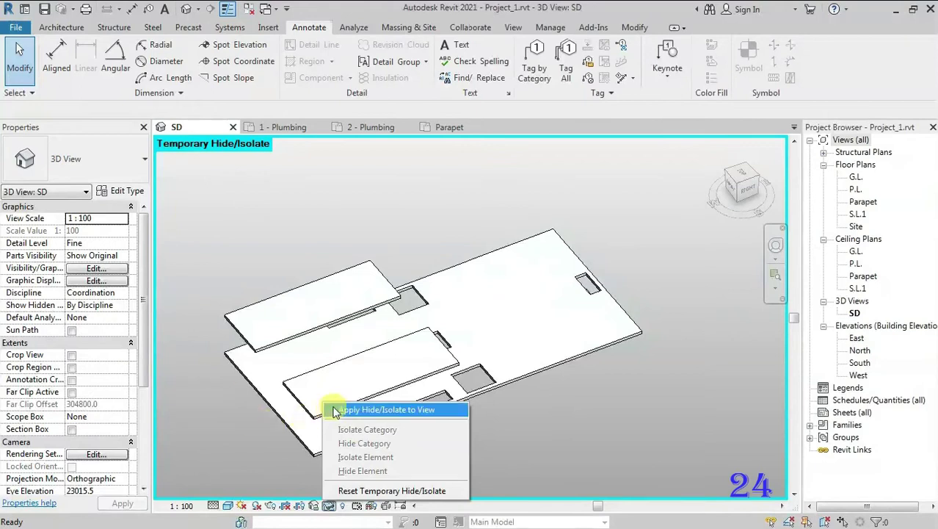
{"action": "left_click", "coordinate": [533, 430]}
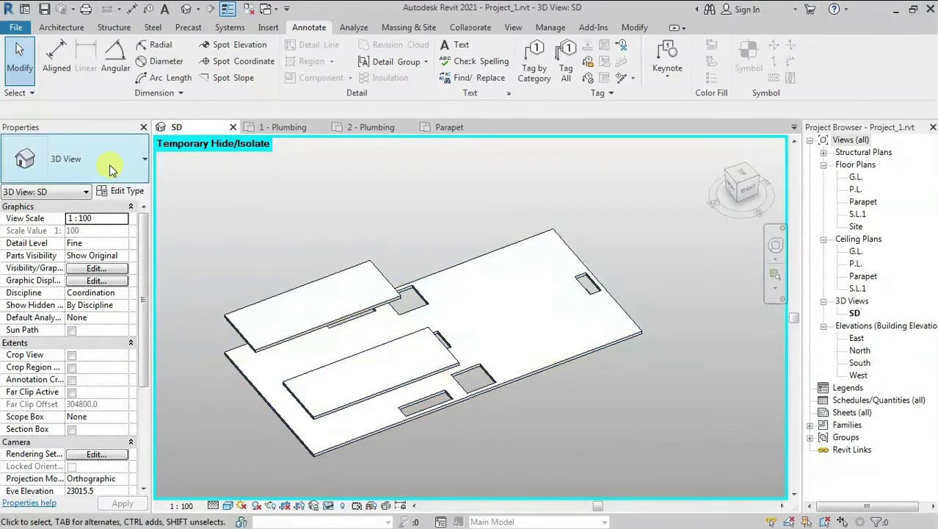
{"action": "left_click", "coordinate": [334, 417]}
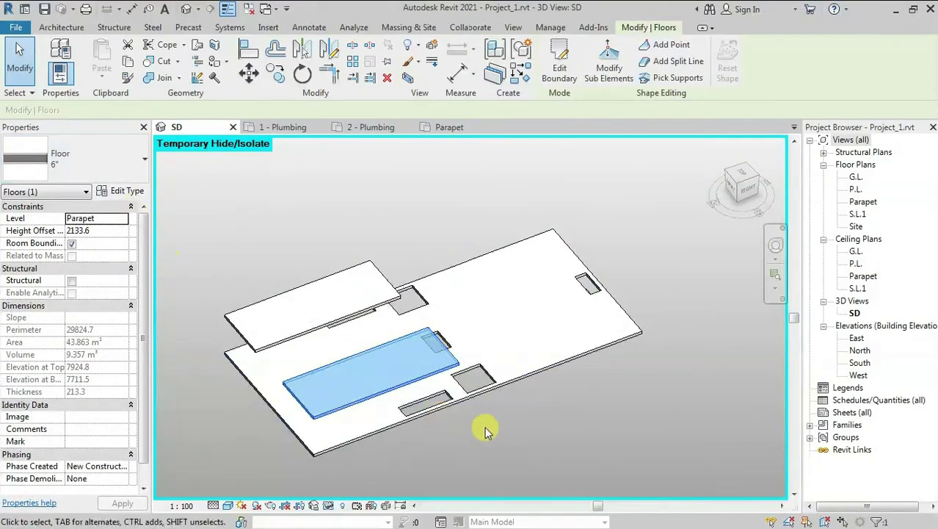
{"action": "left_click", "coordinate": [421, 473]}
{"action": "left_click", "coordinate": [328, 505]}
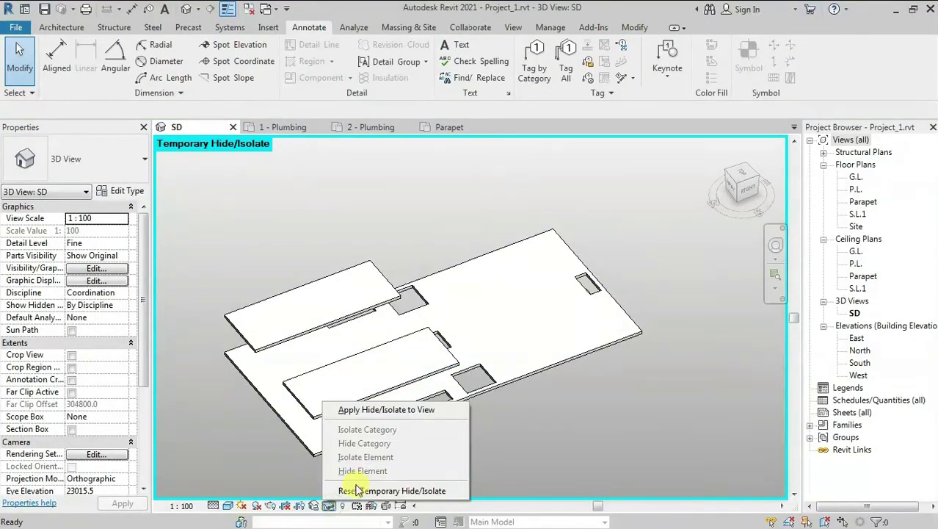
{"action": "left_click", "coordinate": [349, 491]}
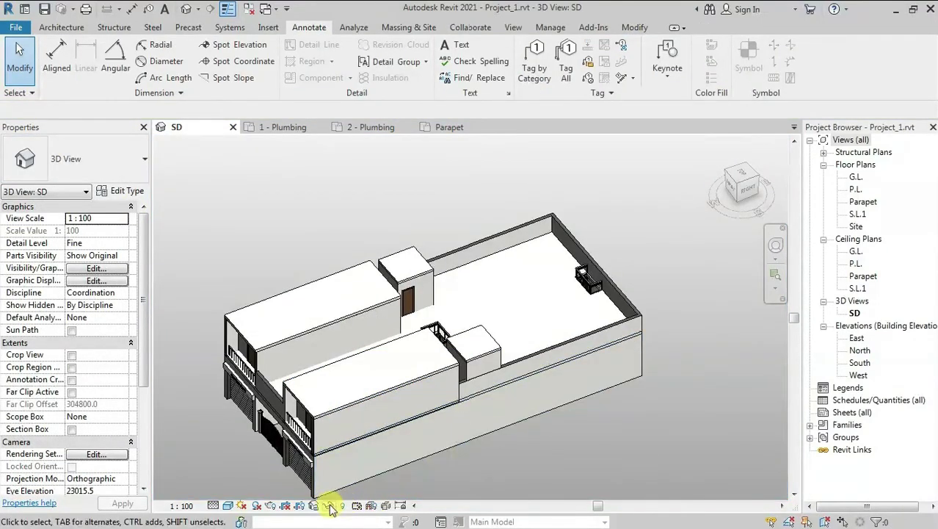
{"action": "left_click", "coordinate": [329, 505]}
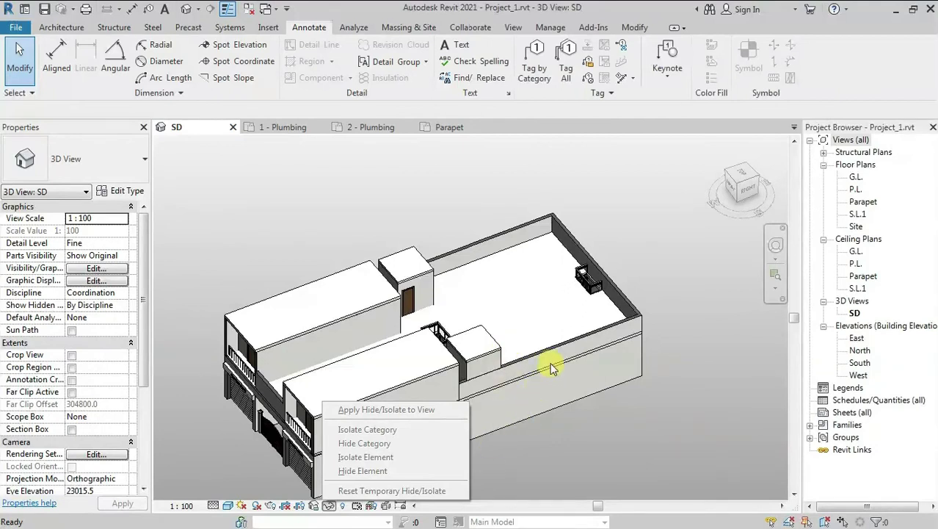
Isolate the upper-roof glass panel railing, reset the isolation, and turn on Reveal Hidden Elements
{"action": "left_click", "coordinate": [619, 389]}
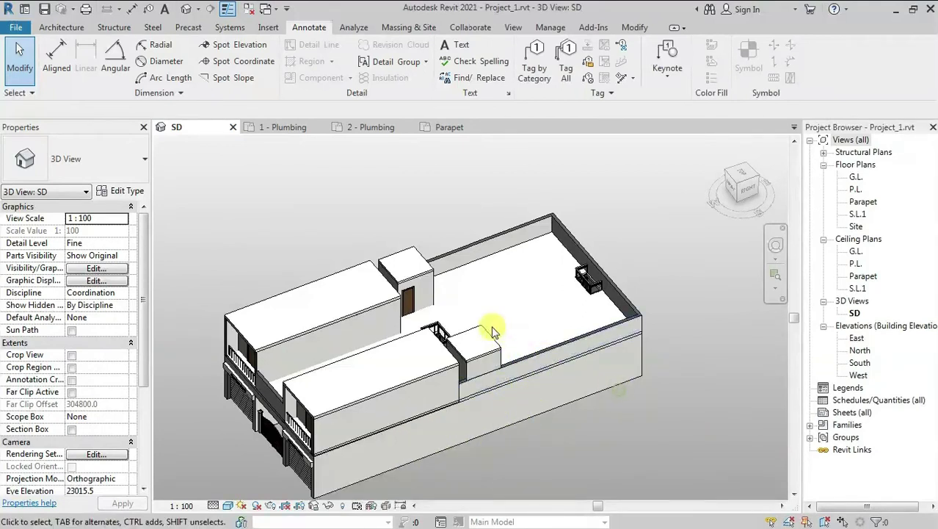
{"action": "left_click", "coordinate": [434, 328]}
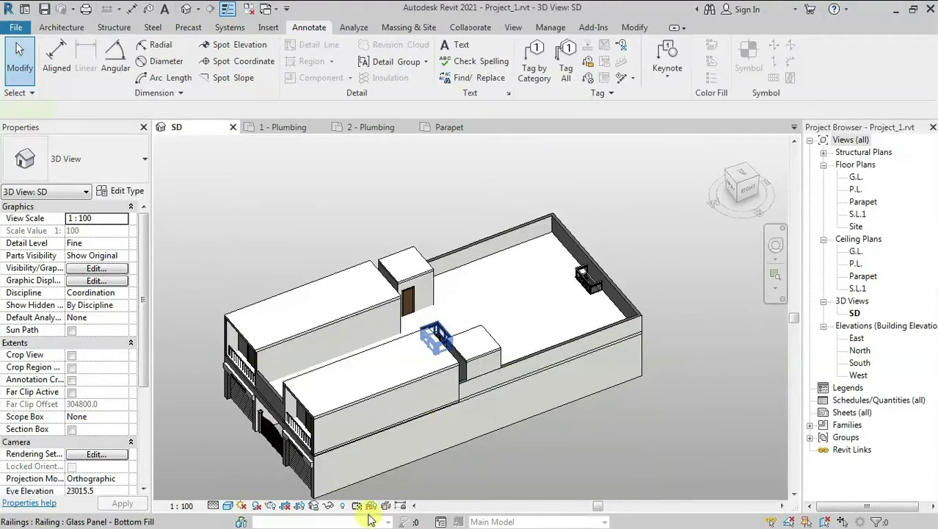
{"action": "left_click", "coordinate": [331, 505]}
{"action": "left_click", "coordinate": [360, 406]}
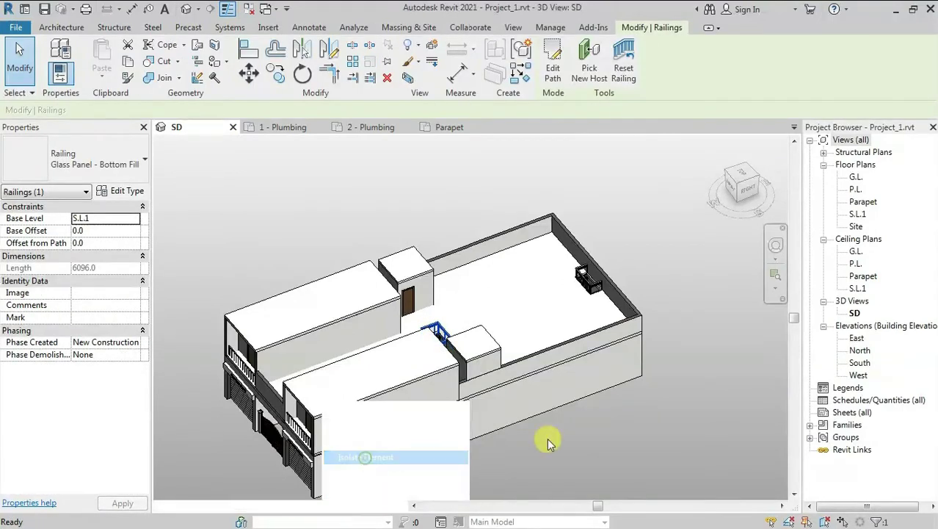
{"action": "left_click", "coordinate": [332, 505]}
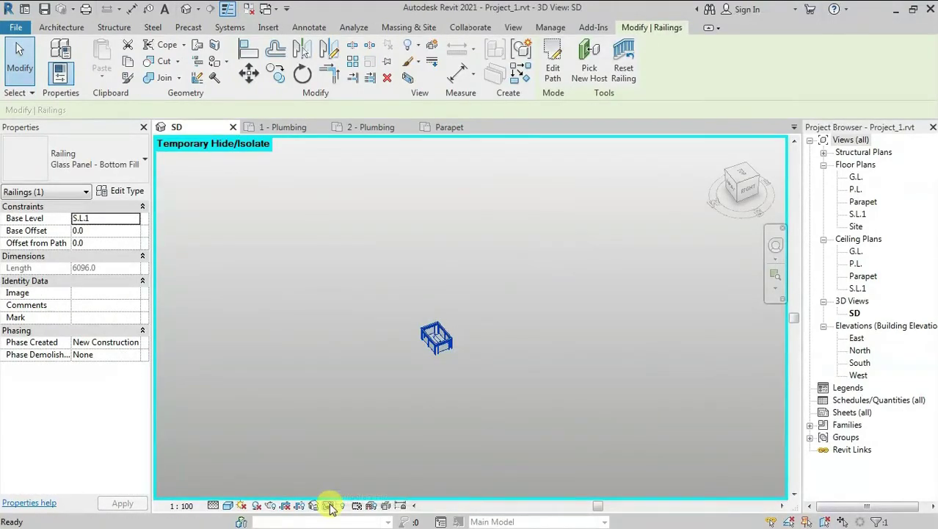
{"action": "left_click", "coordinate": [401, 404]}
{"action": "key", "text": "Escape"}
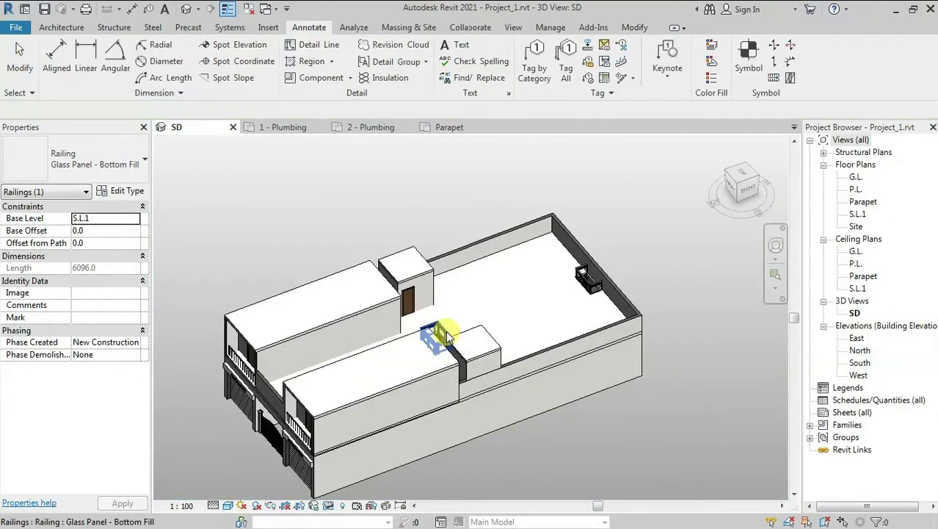
{"action": "left_click", "coordinate": [342, 505]}
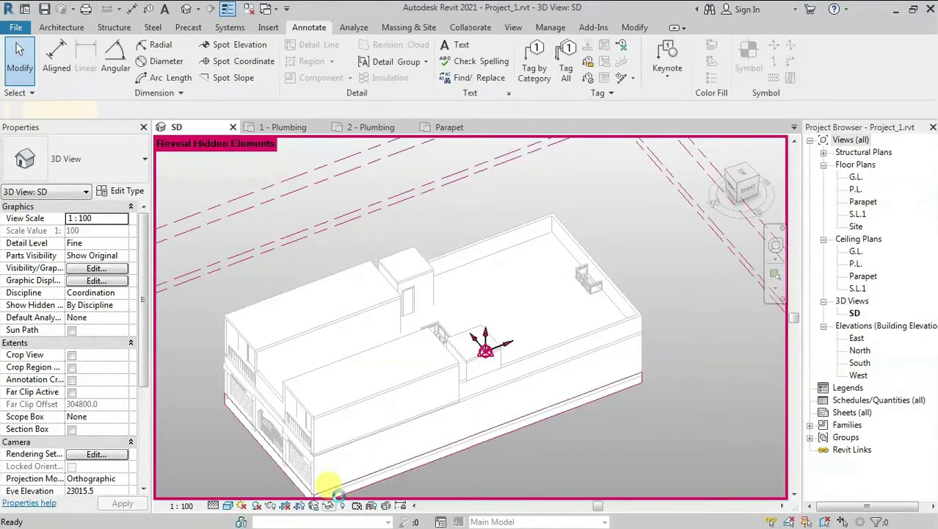
Turn off Reveal Hidden Elements, hide the small roof beside the railing, then re-enable Reveal Hidden Elements
{"action": "left_click", "coordinate": [342, 506]}
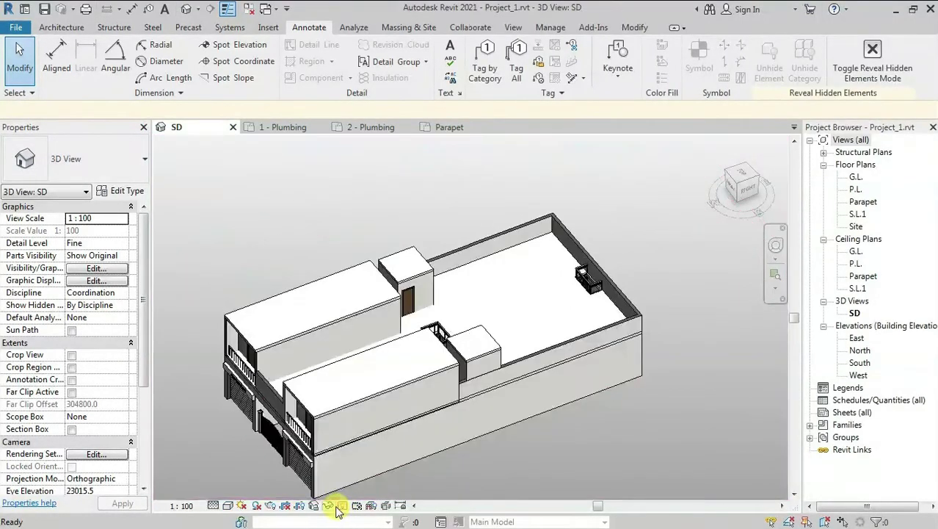
{"action": "left_click", "coordinate": [334, 506]}
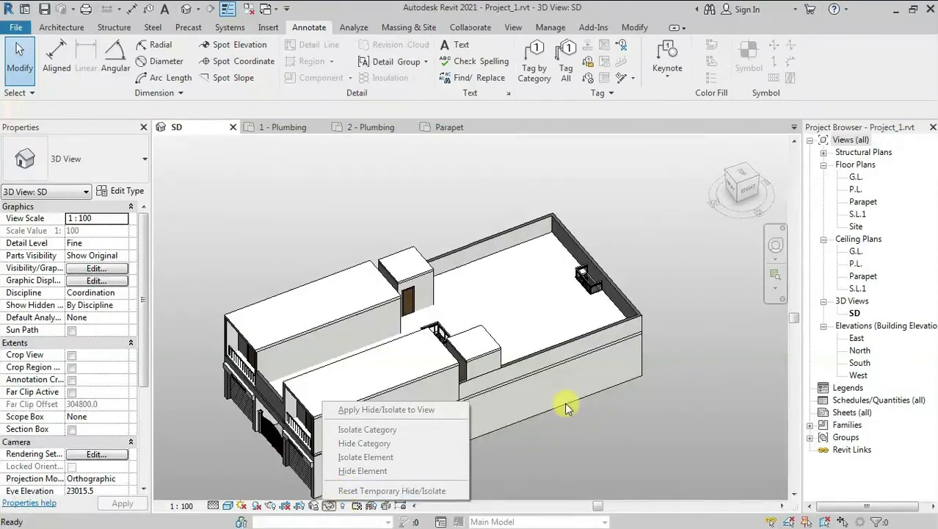
{"action": "left_click", "coordinate": [498, 351]}
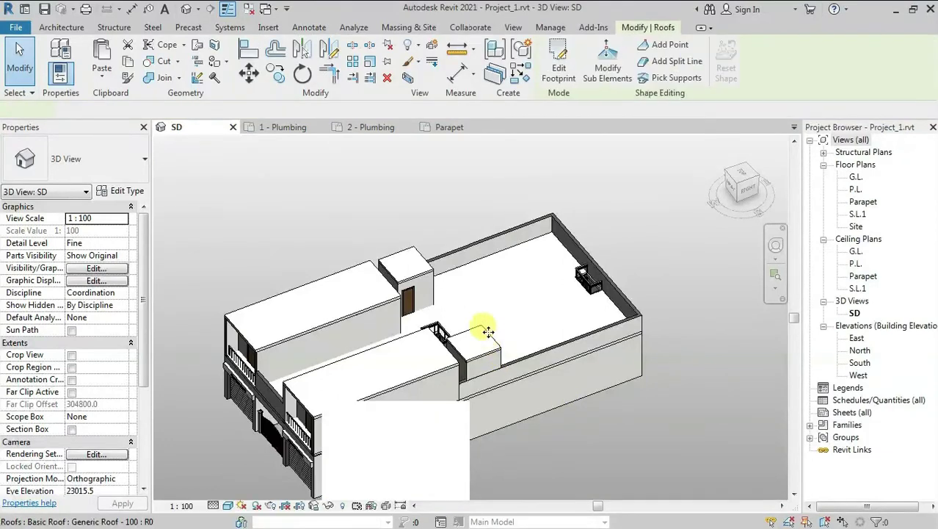
{"action": "left_click", "coordinate": [547, 445]}
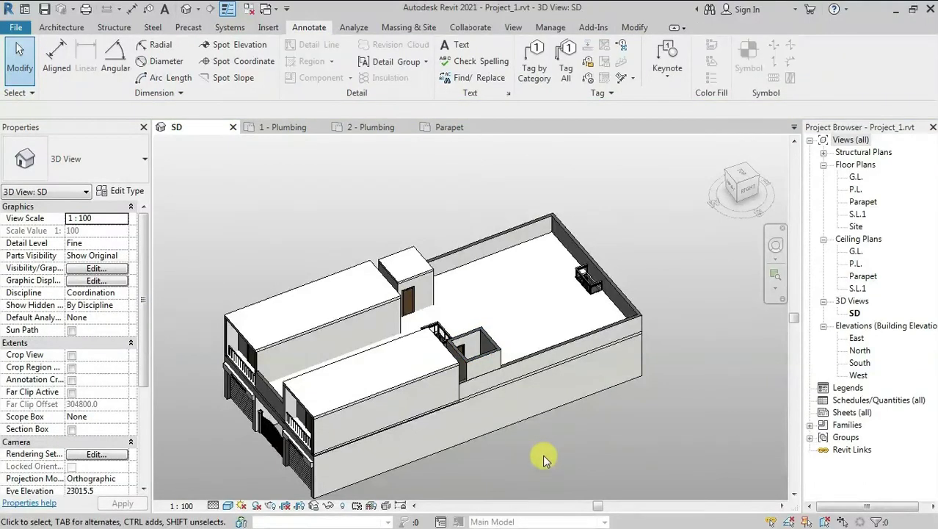
{"action": "left_click", "coordinate": [328, 506]}
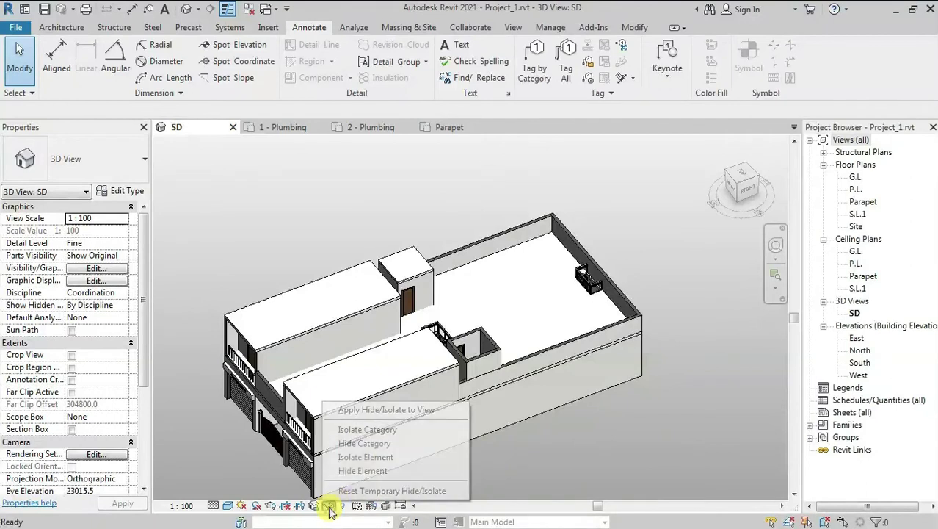
{"action": "left_click", "coordinate": [361, 470]}
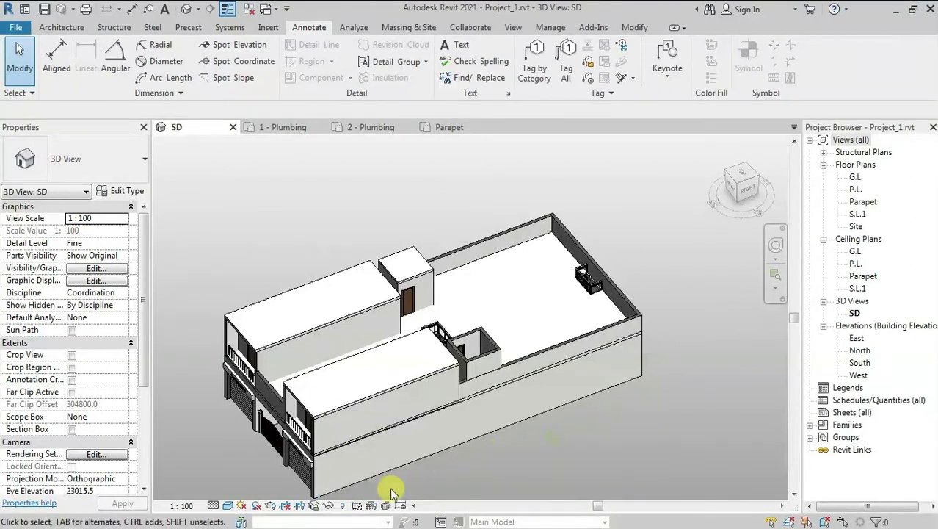
{"action": "left_click", "coordinate": [343, 505]}
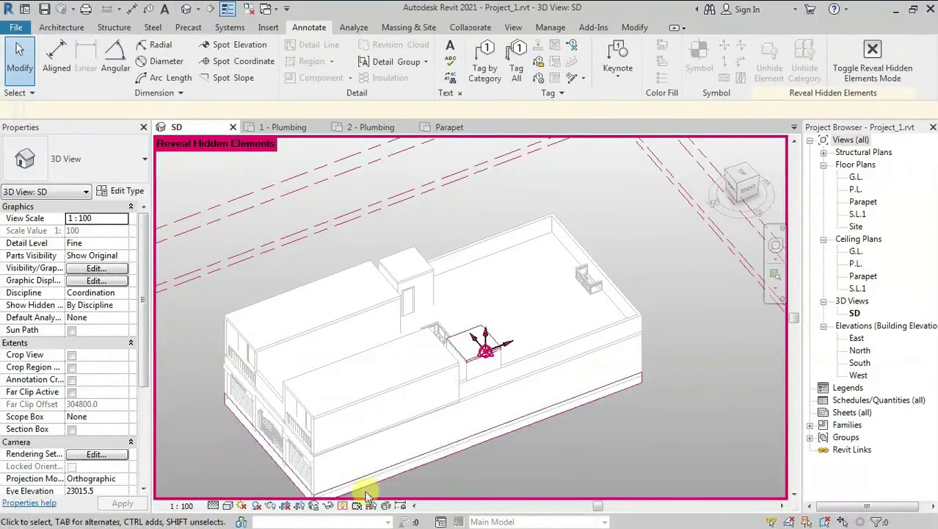
Unhide the small roof beside the railing and exit Reveal Hidden Elements mode
{"action": "mouse_move", "coordinate": [478, 351]}
{"action": "middle_mouse_down", "text": "shift"}
{"action": "mouse_move", "coordinate": [487, 354]}
{"action": "mouse_move", "coordinate": [446, 451]}
{"action": "middle_mouse_up", "text": "shift"}
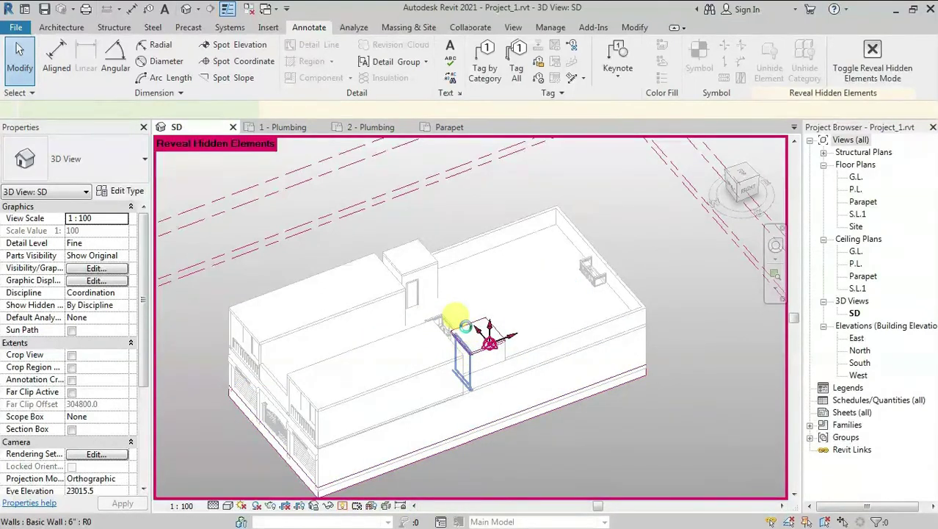
{"action": "left_click", "coordinate": [464, 326]}
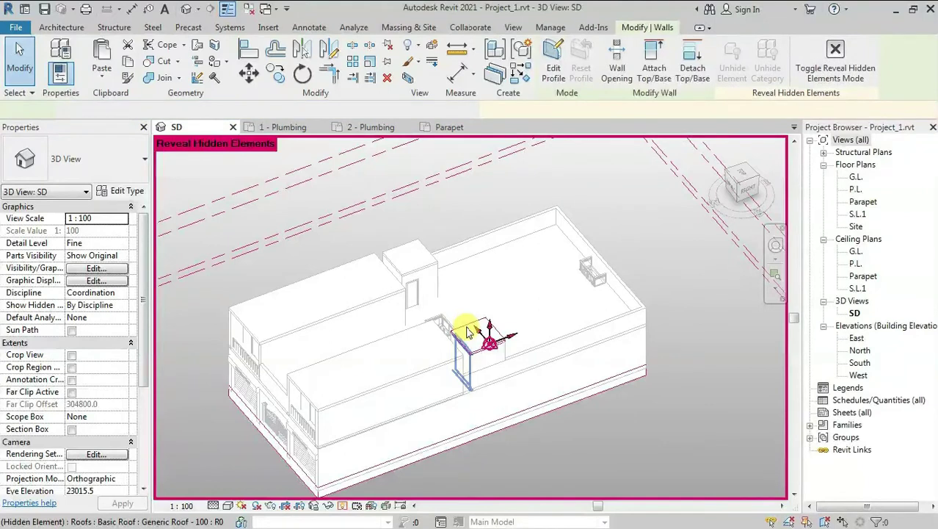
{"action": "left_click", "coordinate": [464, 325]}
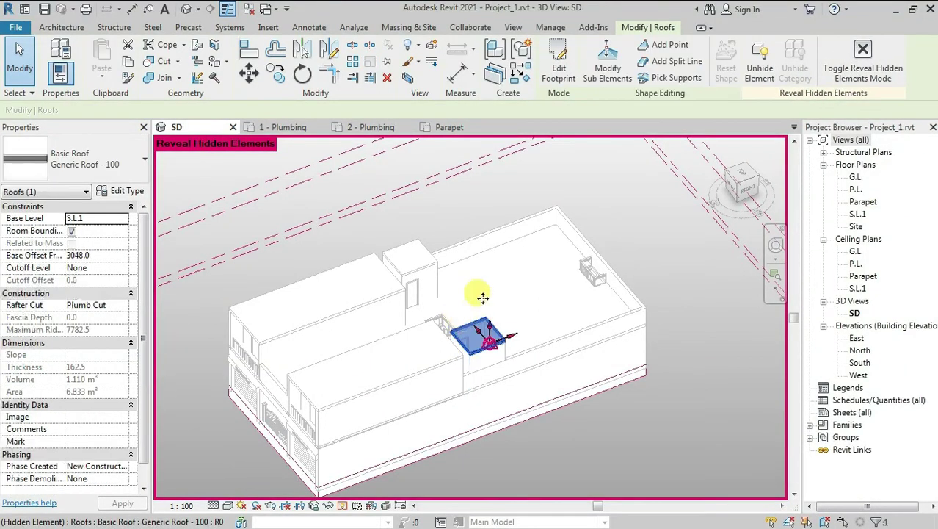
{"action": "left_click", "coordinate": [760, 62]}
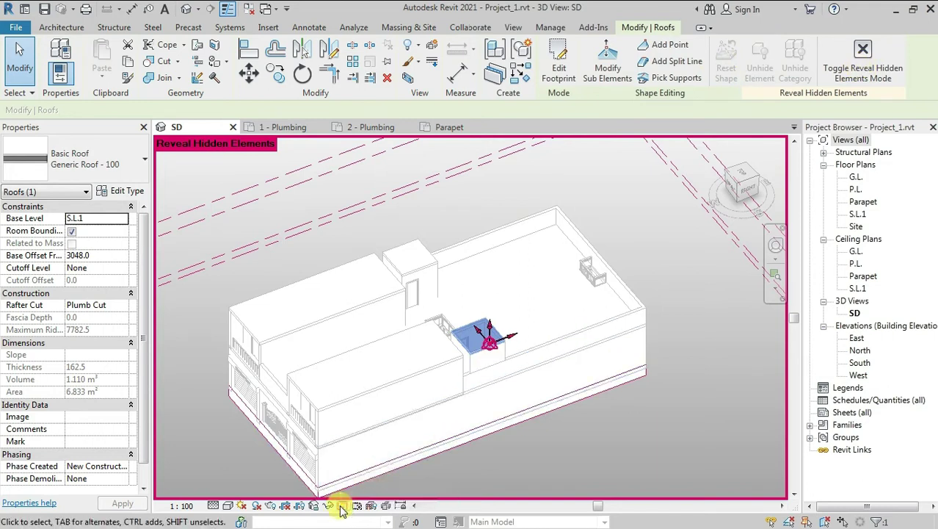
{"action": "key", "text": "r"}
{"action": "key", "text": "h"}
{"action": "key", "text": "Escape"}
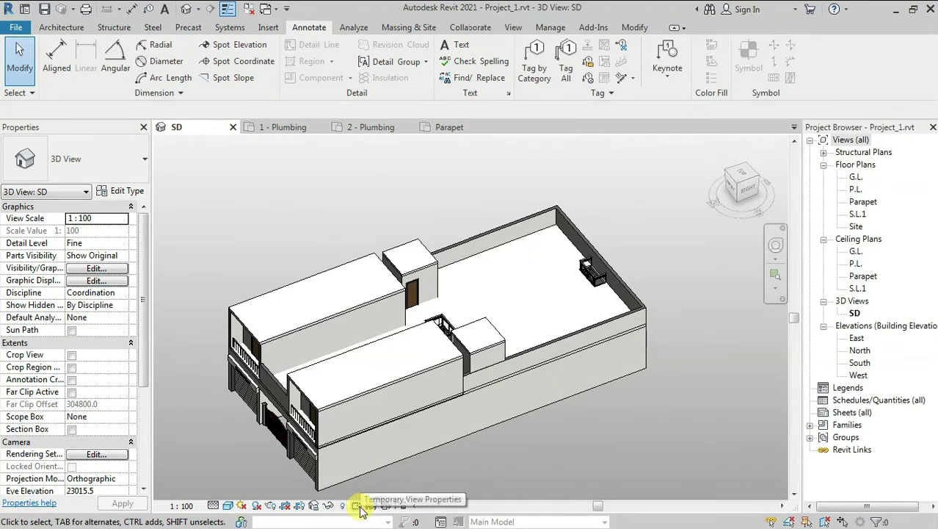
Open the P.L. floor plan from the Project Browser
{"action": "left_click", "coordinate": [358, 506]}
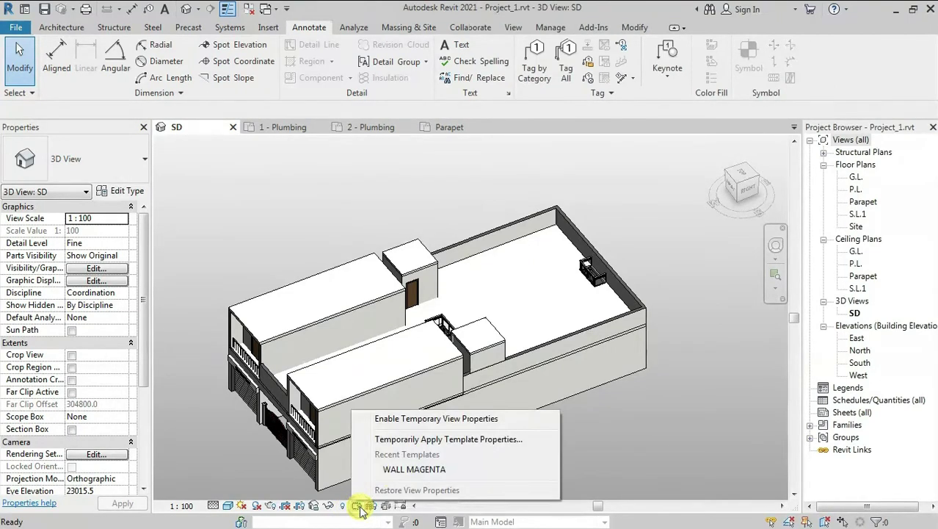
{"action": "left_click", "coordinate": [685, 416]}
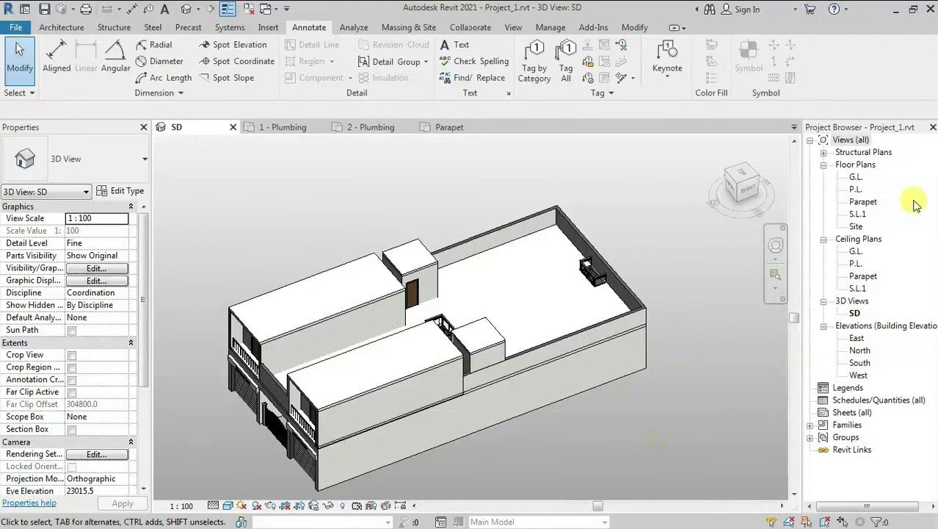
{"action": "left_click", "coordinate": [855, 189]}
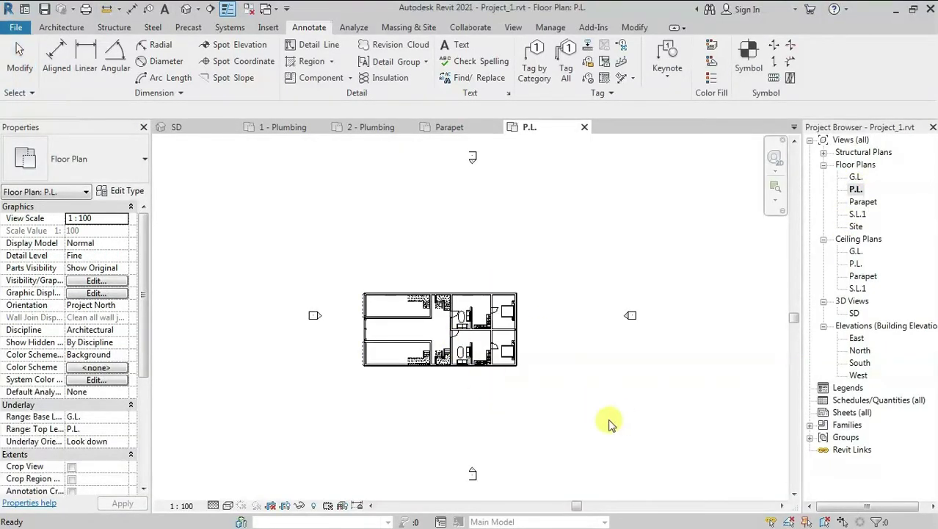
Review the Walls line override colour in Visibility/Graphics, then cancel without changes
{"action": "scroll", "coordinate": [498, 420], "scroll_direction": "up", "scroll_amount": 2}
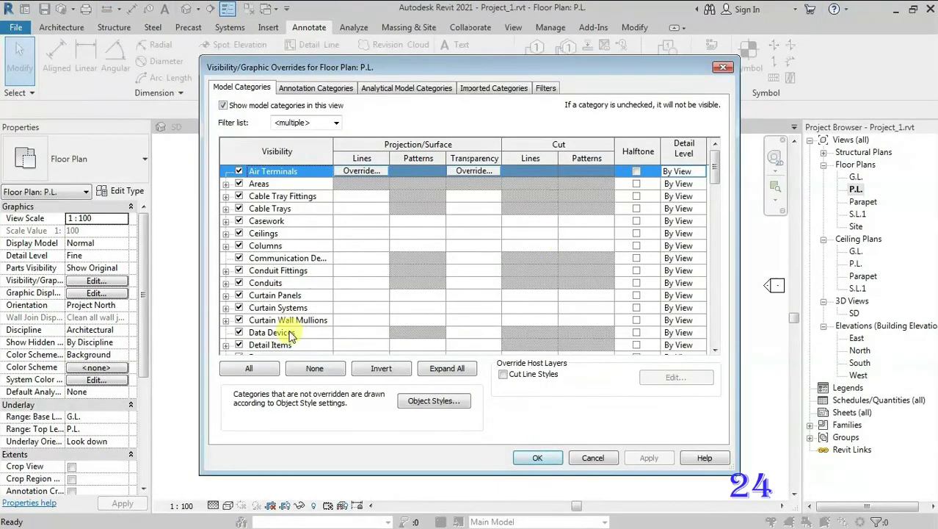
{"action": "left_click", "coordinate": [287, 333]}
{"action": "scroll", "coordinate": [290, 336], "scroll_direction": "down", "scroll_amount": 10}
{"action": "left_click", "coordinate": [290, 332]}
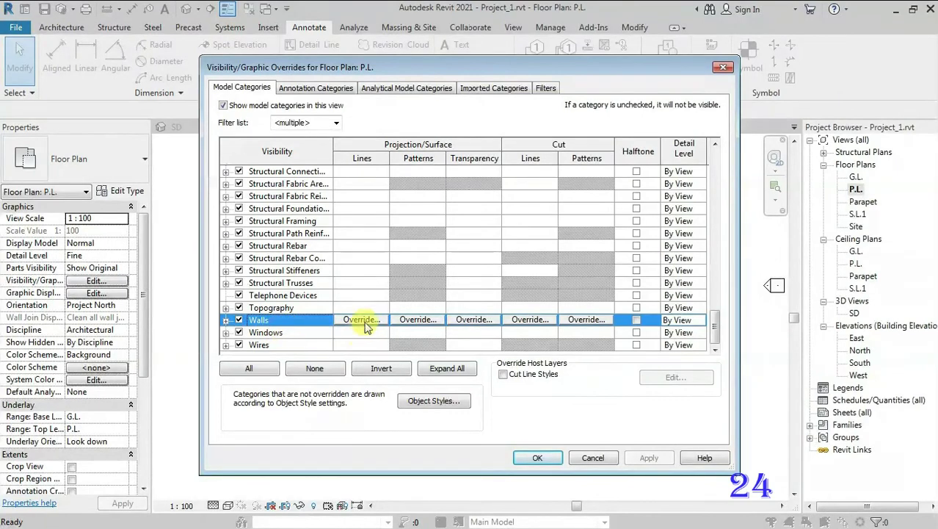
{"action": "left_click", "coordinate": [362, 320]}
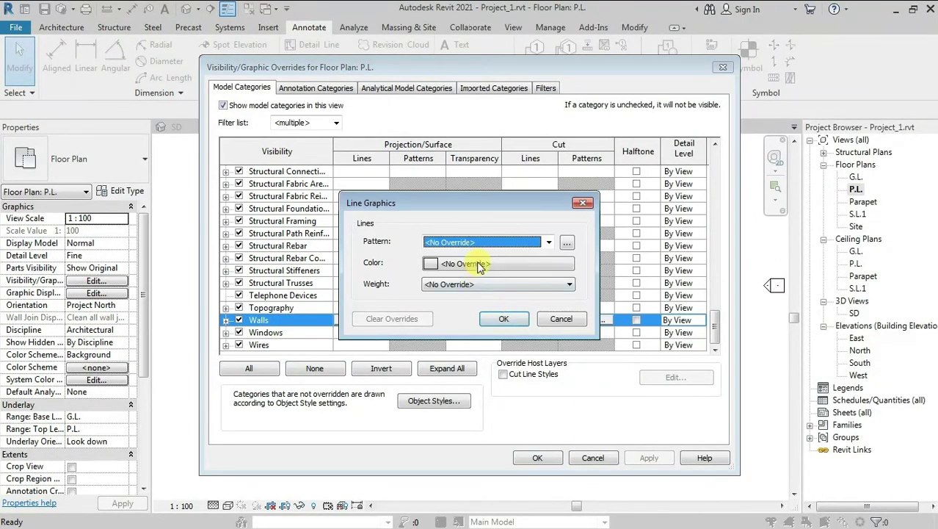
{"action": "left_click", "coordinate": [479, 265]}
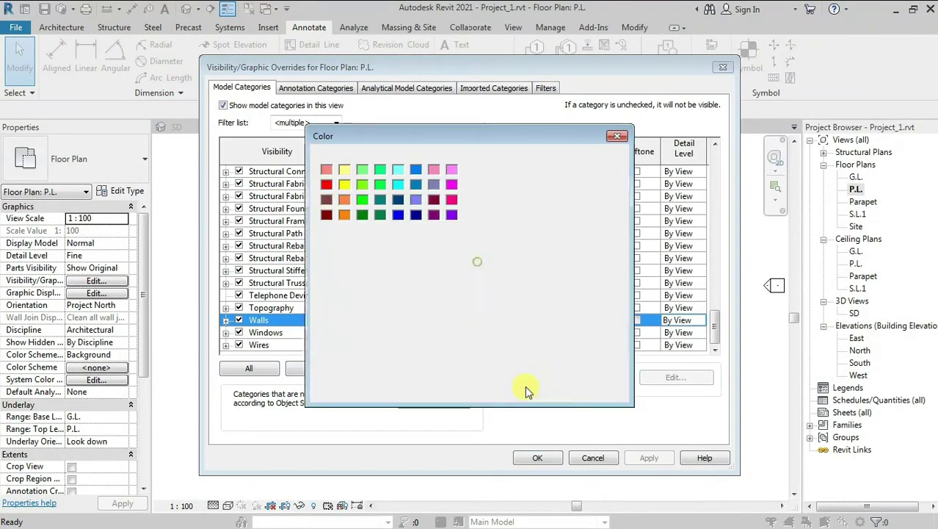
{"action": "left_click", "coordinate": [617, 139]}
{"action": "left_click", "coordinate": [582, 203]}
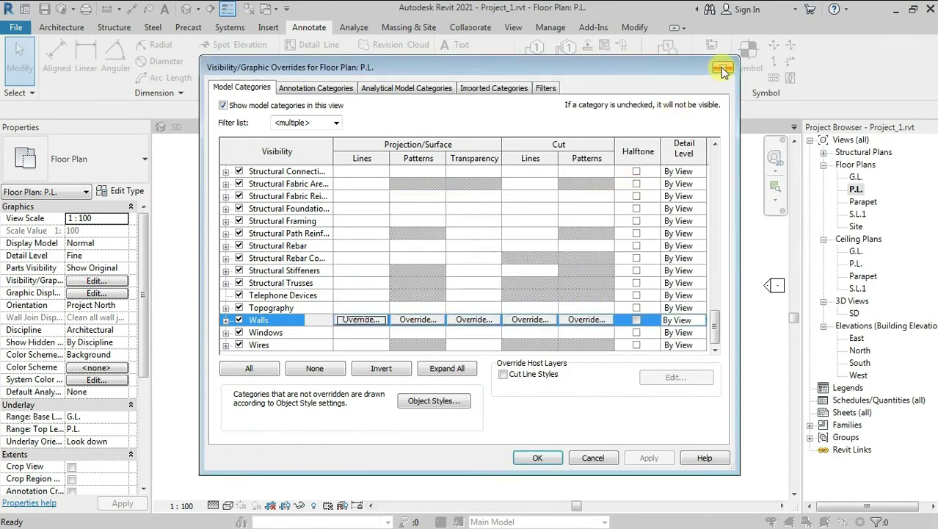
{"action": "left_click", "coordinate": [723, 66]}
View the Parapet floor plan, then return to the SD 3D view
{"action": "right_click", "coordinate": [856, 189]}
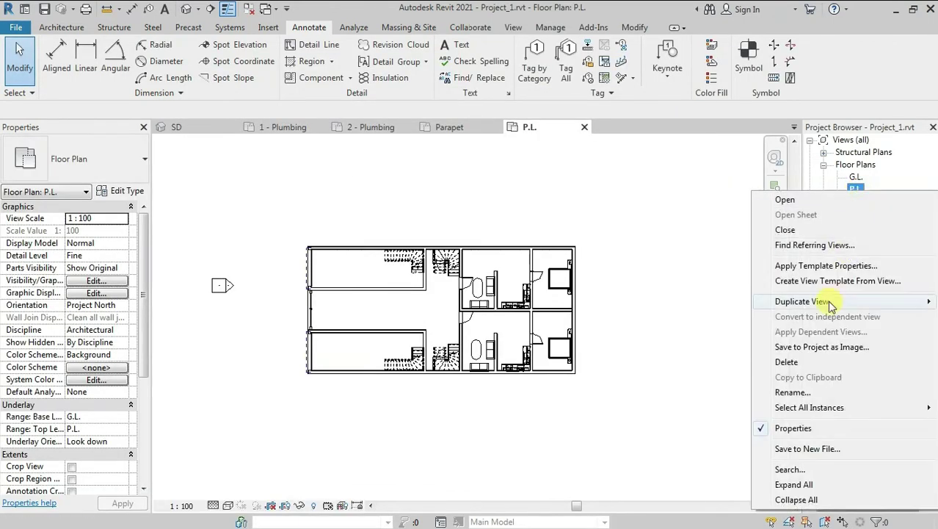
{"action": "left_click", "coordinate": [619, 405]}
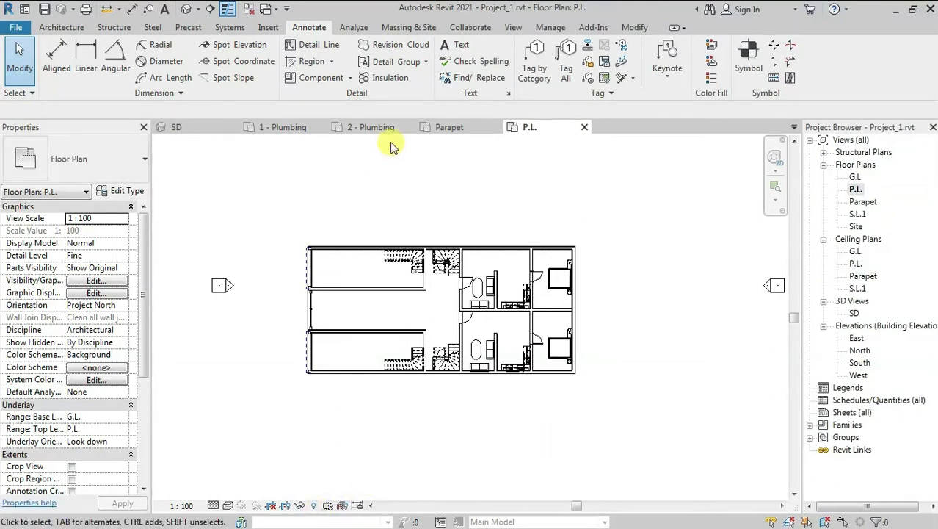
{"action": "left_click", "coordinate": [433, 128]}
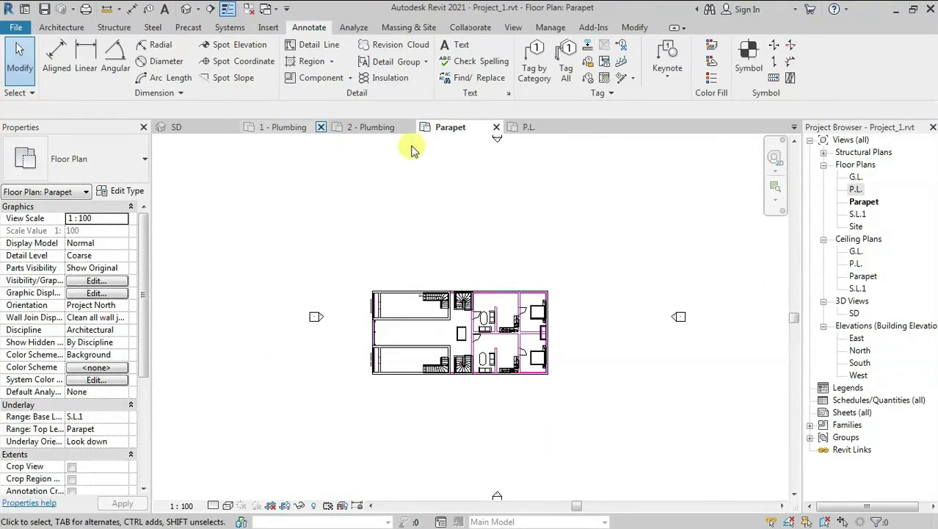
{"action": "scroll", "coordinate": [507, 336], "scroll_direction": "up", "scroll_amount": 2}
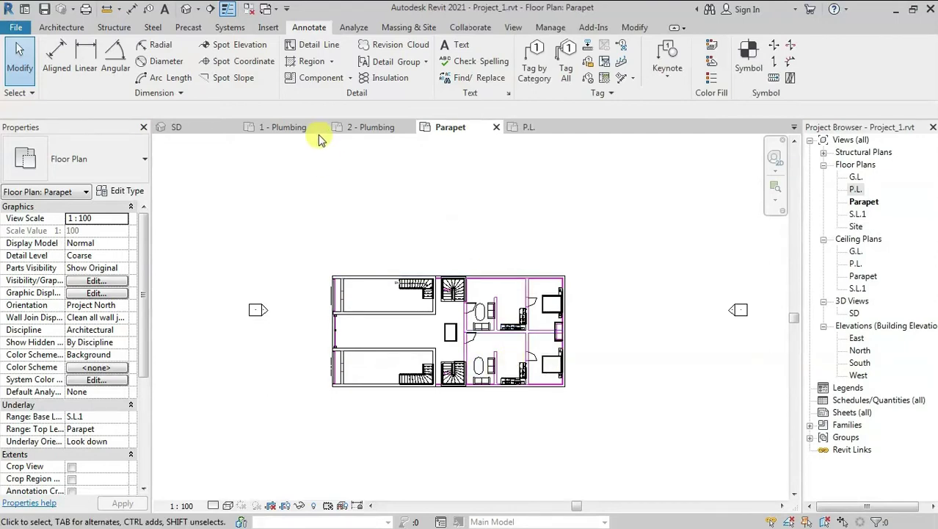
{"action": "left_click", "coordinate": [177, 128]}
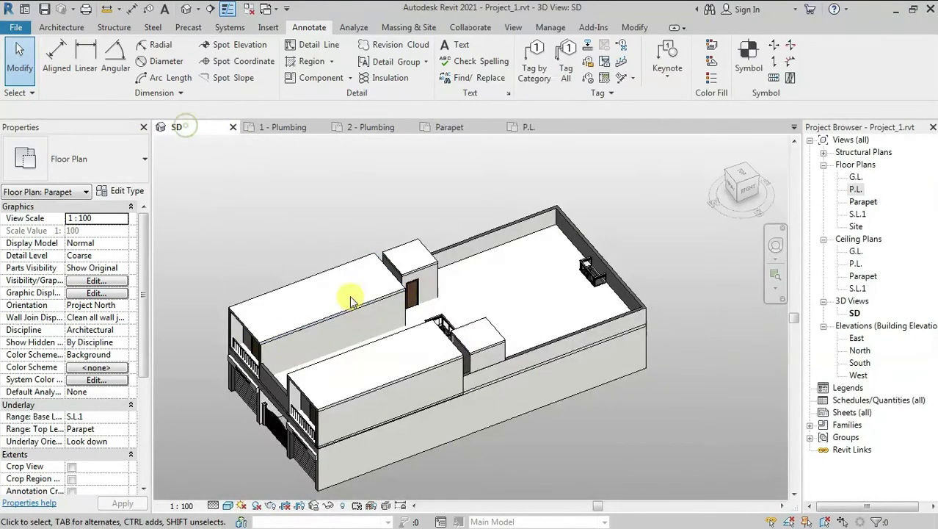
{"action": "left_click", "coordinate": [357, 507]}
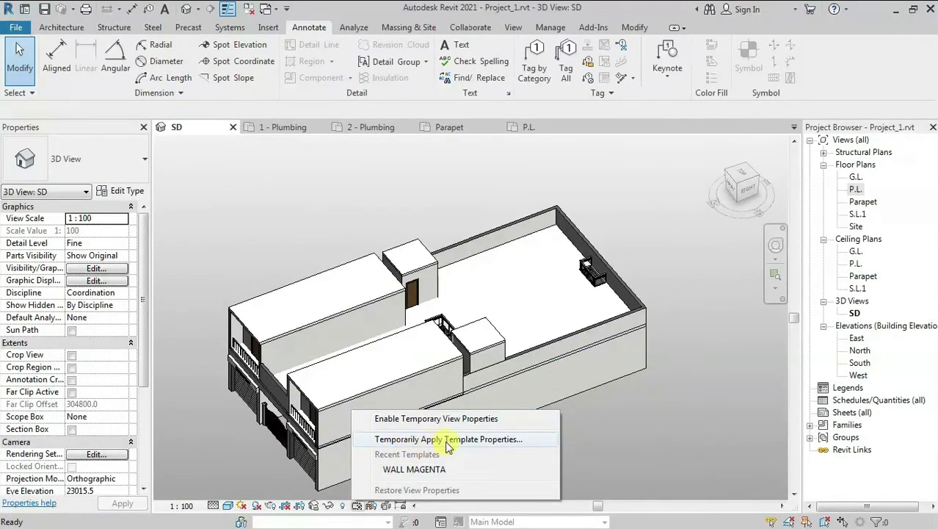
{"action": "left_click", "coordinate": [481, 439]}
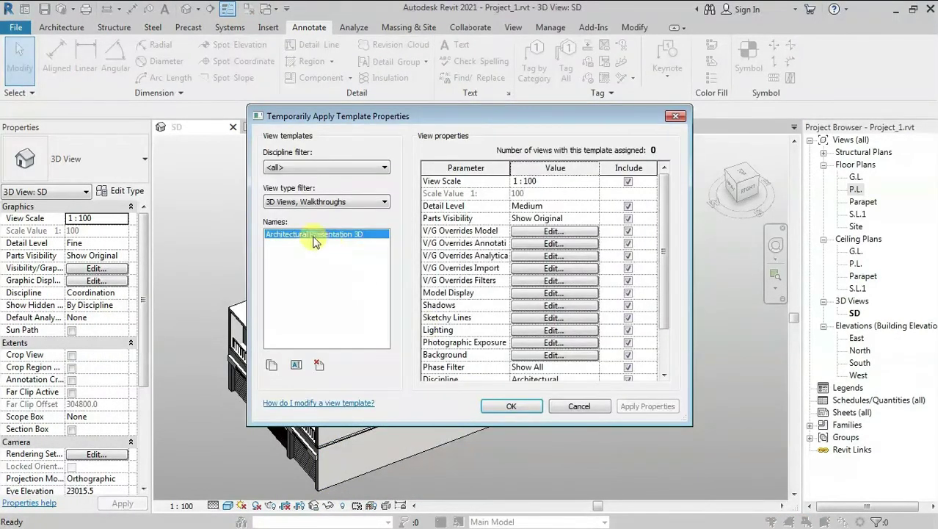
{"action": "left_click", "coordinate": [296, 196]}
{"action": "left_click", "coordinate": [293, 211]}
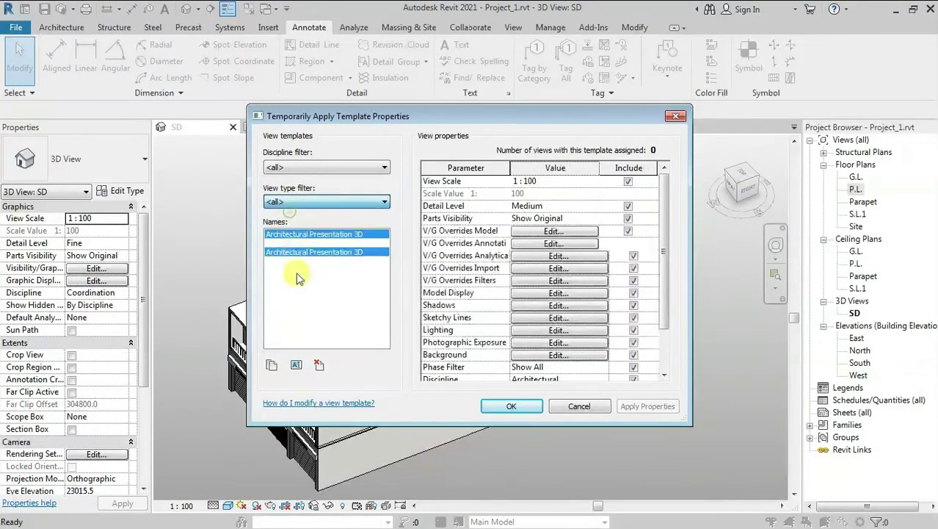
{"action": "left_click", "coordinate": [301, 323]}
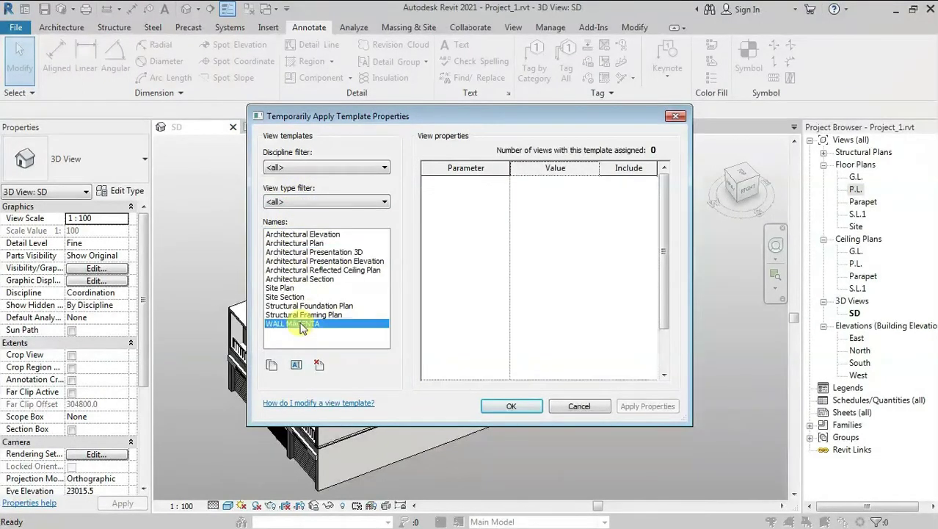
{"action": "left_click", "coordinate": [506, 408]}
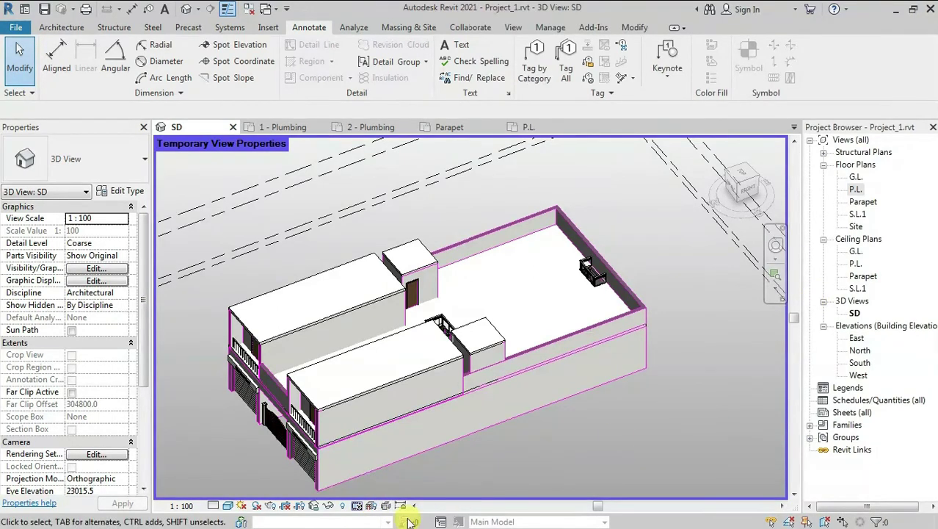
{"action": "left_click", "coordinate": [357, 505]}
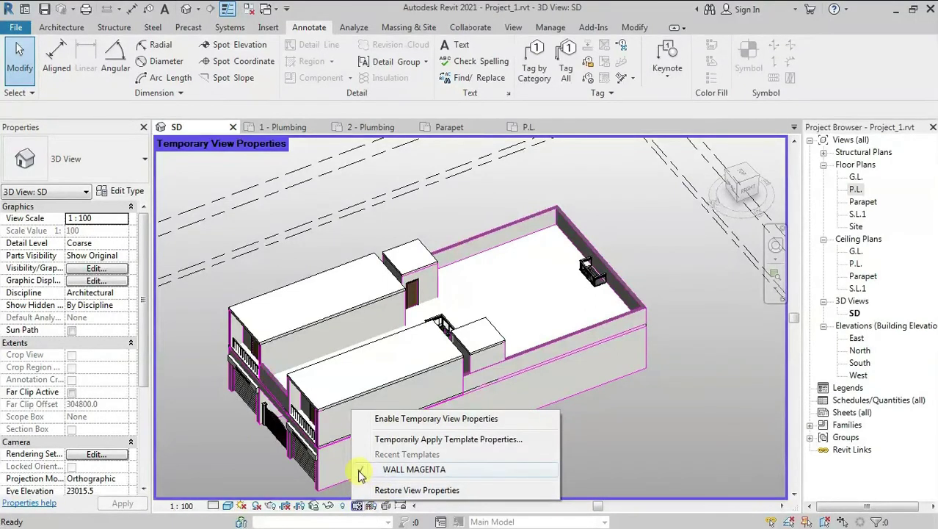
{"action": "left_click", "coordinate": [360, 474]}
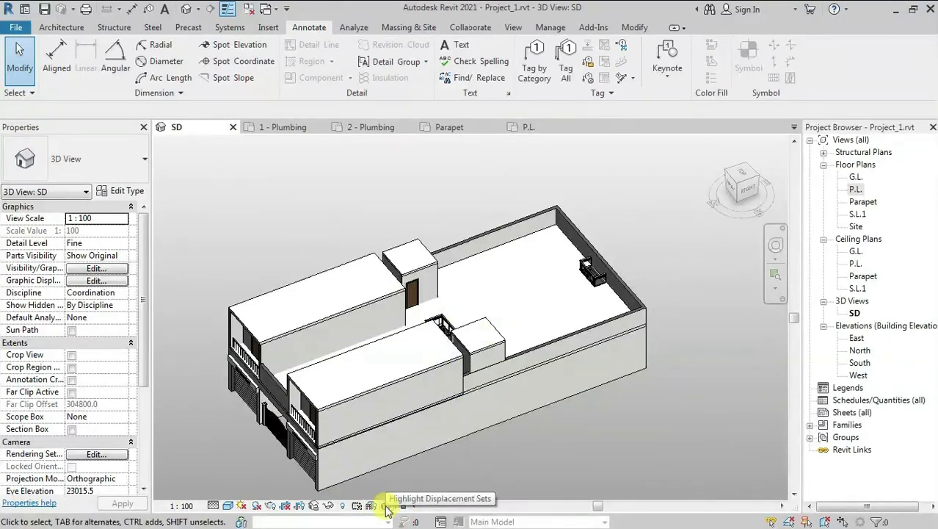
{"action": "left_click", "coordinate": [389, 292]}
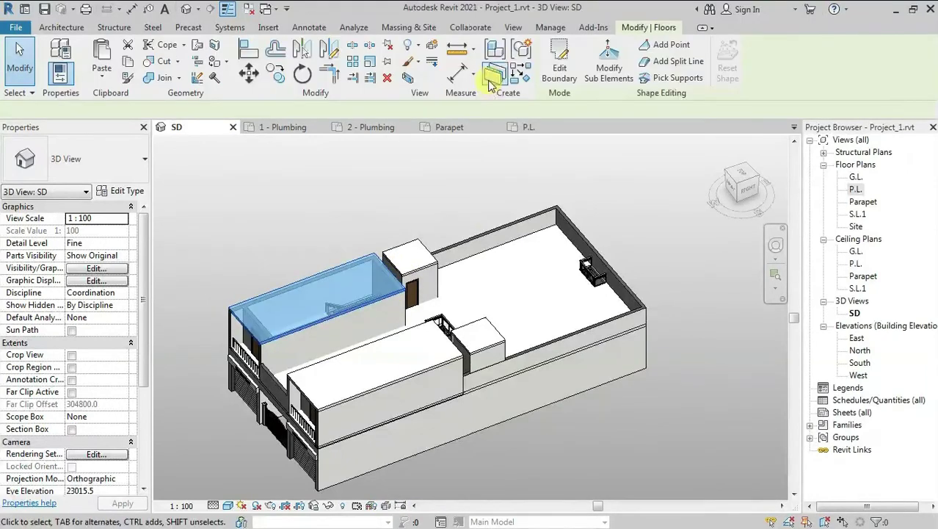
{"action": "left_click", "coordinate": [432, 47]}
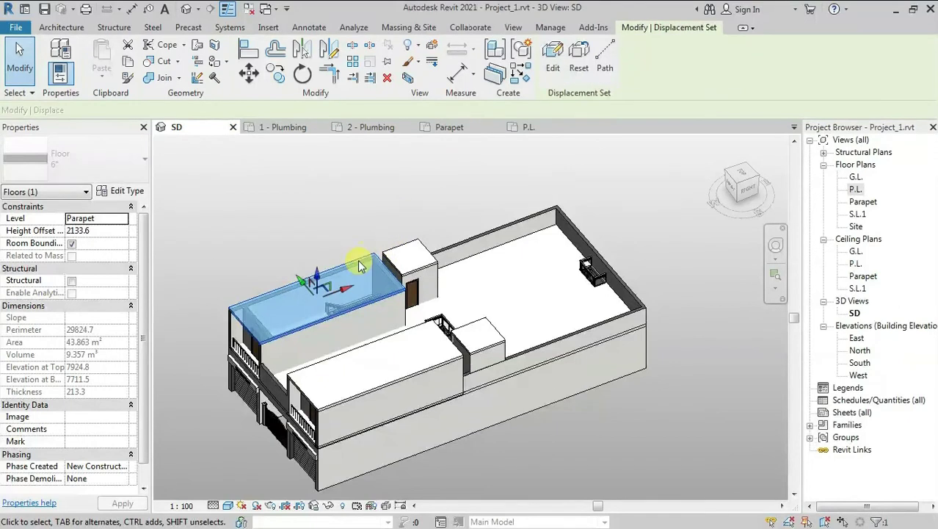
{"action": "left_click_drag", "start_coordinate": [317, 281], "coordinate": [314, 245]}
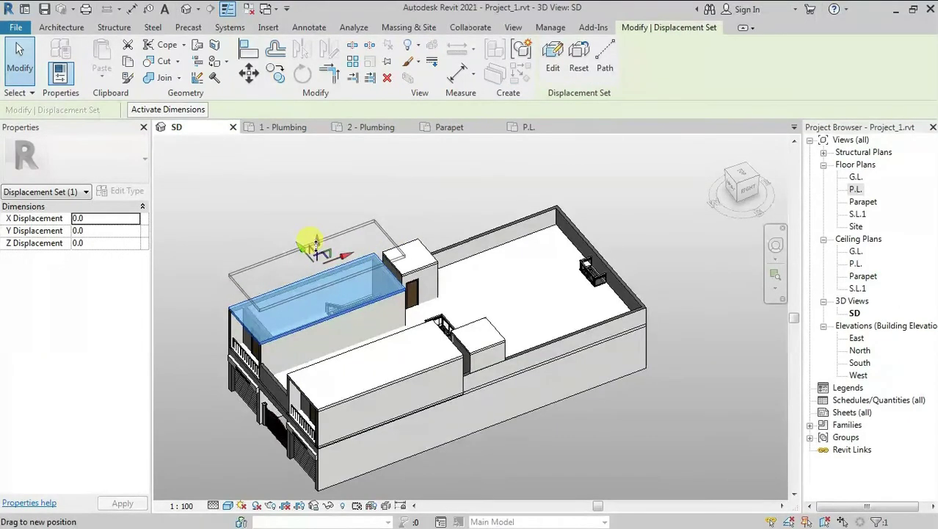
{"action": "left_click", "coordinate": [446, 189]}
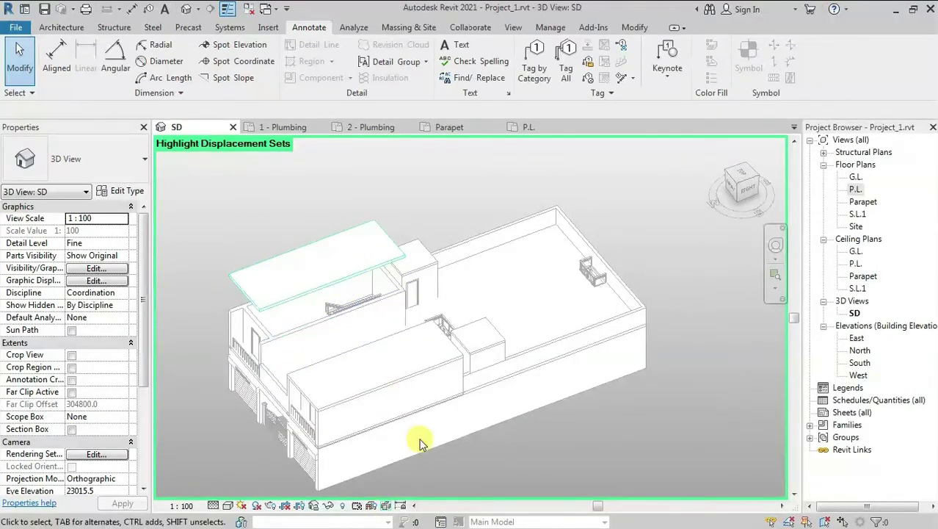
{"action": "left_click", "coordinate": [384, 505]}
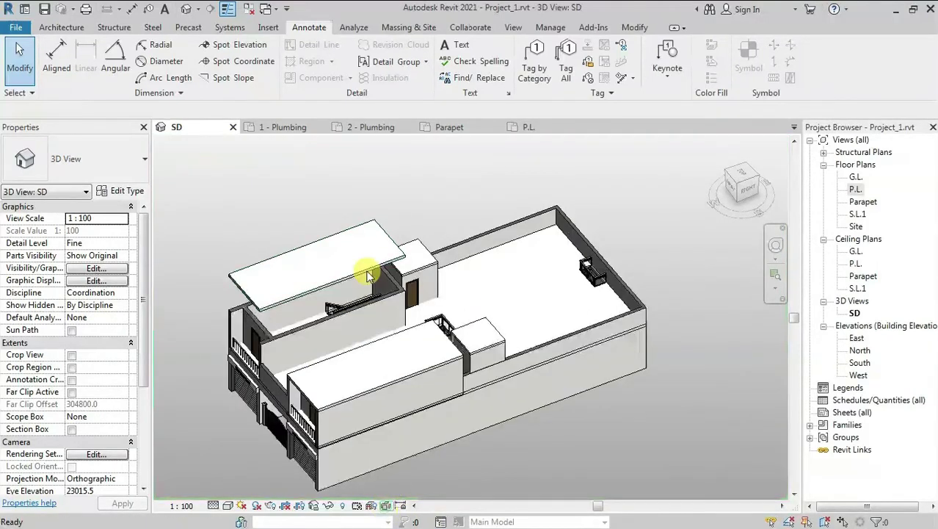
{"action": "left_click", "coordinate": [366, 224]}
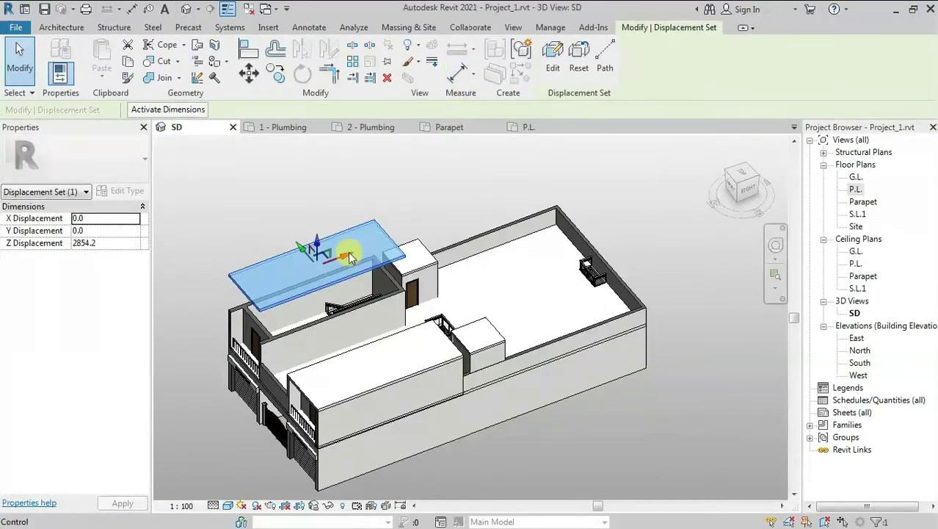
{"action": "left_click", "coordinate": [580, 59]}
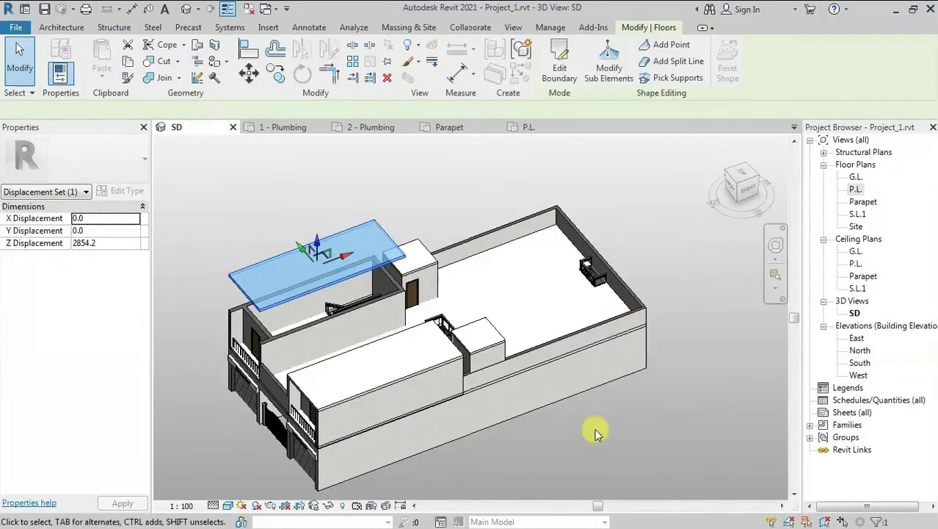
{"action": "left_click", "coordinate": [649, 434]}
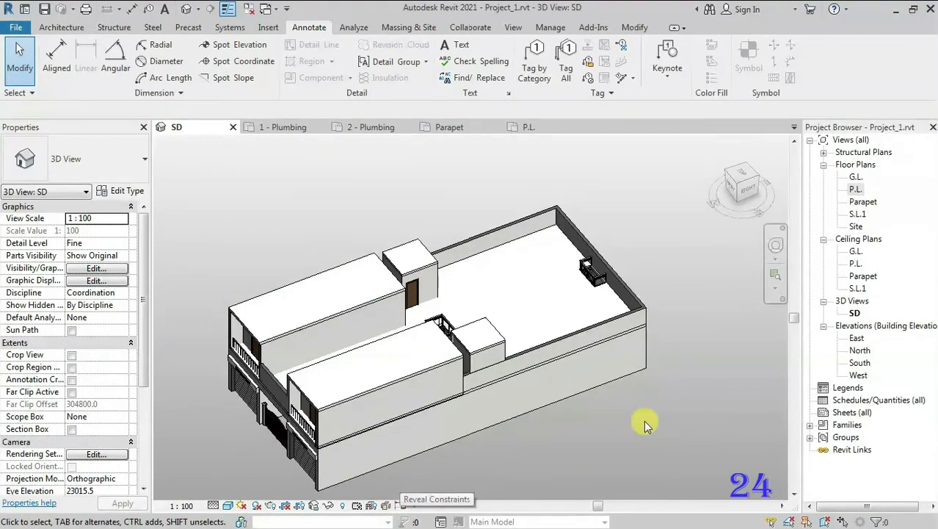
Place a short 6" basic wall matching the front wall, just right of the building
{"action": "middle_click_drag", "start_coordinate": [644, 420], "coordinate": [558, 389]}
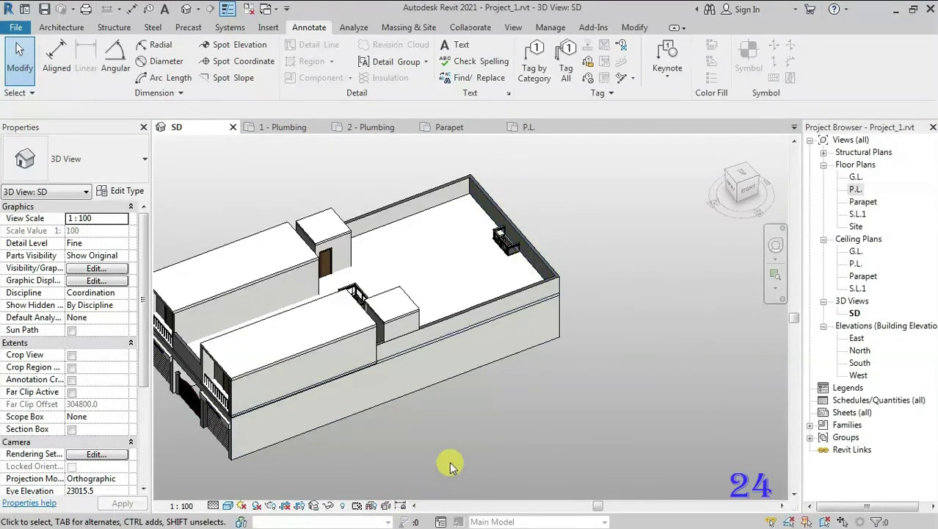
{"action": "left_click", "coordinate": [556, 343]}
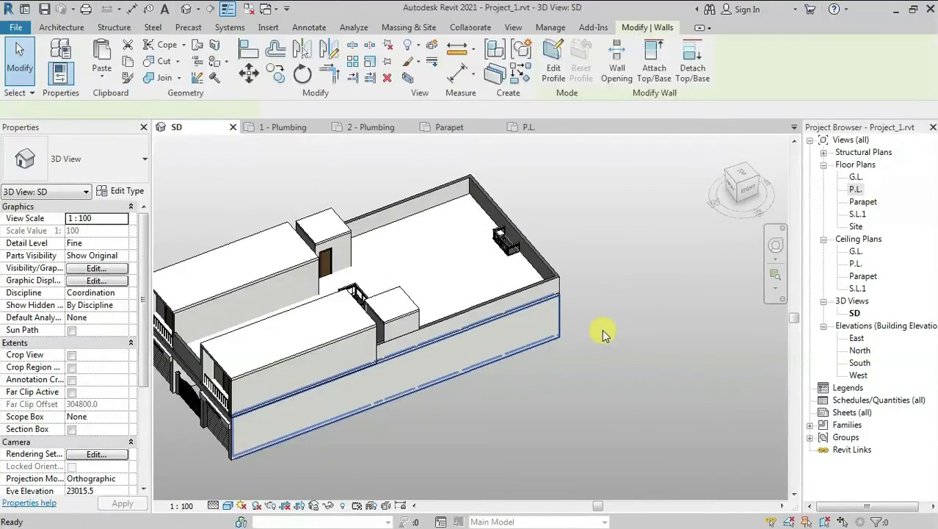
{"action": "key", "text": "w"}
{"action": "key", "text": "a"}
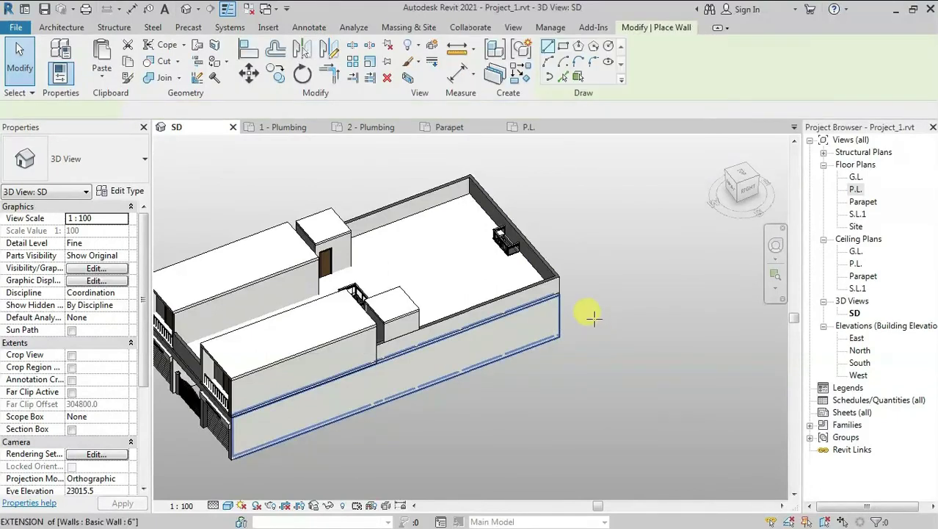
{"action": "left_click", "coordinate": [626, 303]}
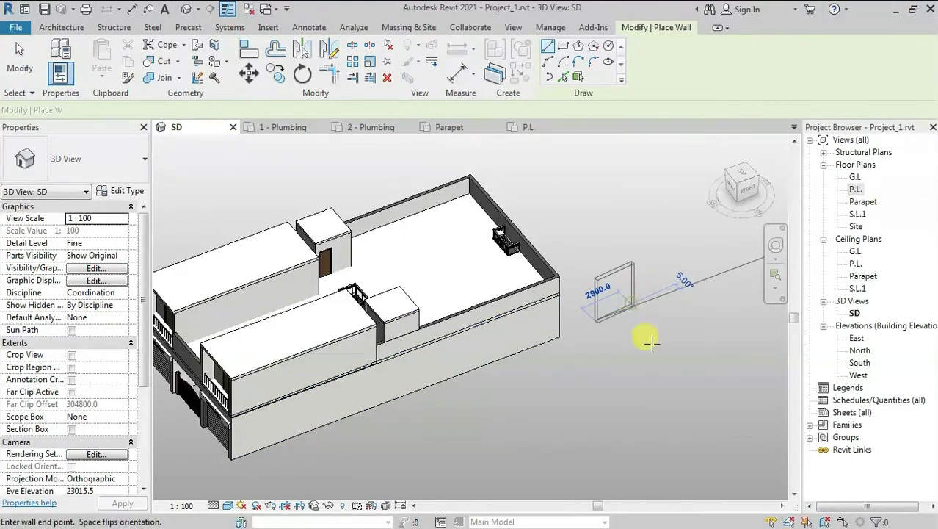
{"action": "key", "text": "Escape"}
{"action": "key", "text": "Escape"}
Start an aligned dimension on the front wall, cancel it, and pan the view
{"action": "key", "text": "d"}
{"action": "key", "text": "i"}
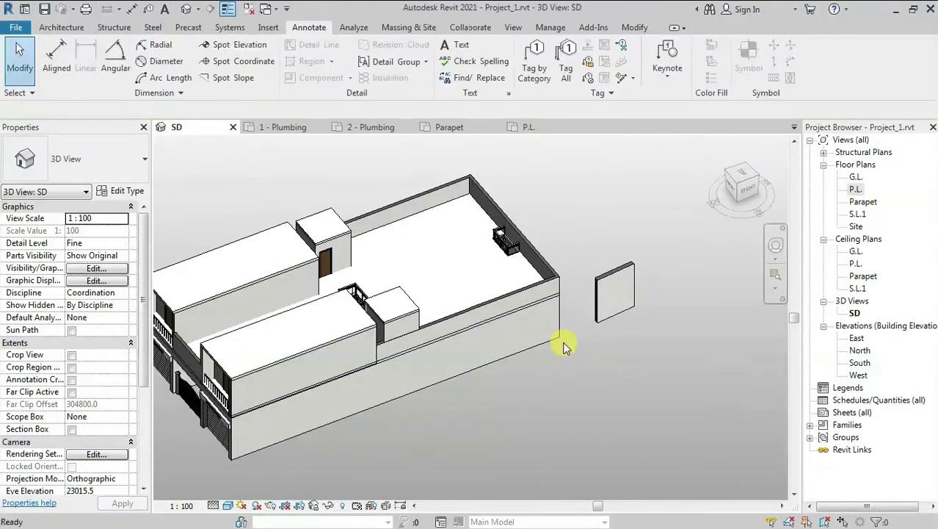
{"action": "left_click", "coordinate": [608, 323]}
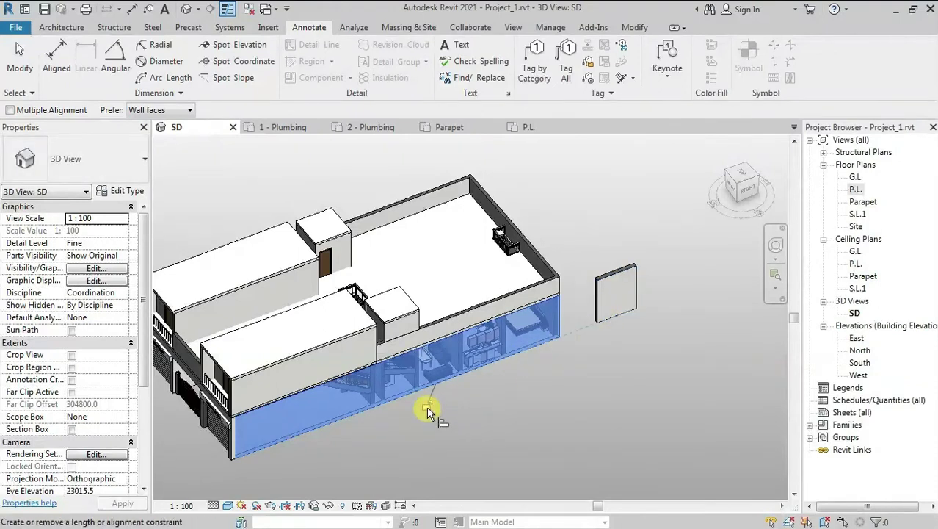
{"action": "key", "text": "Escape"}
{"action": "key", "text": "Escape"}
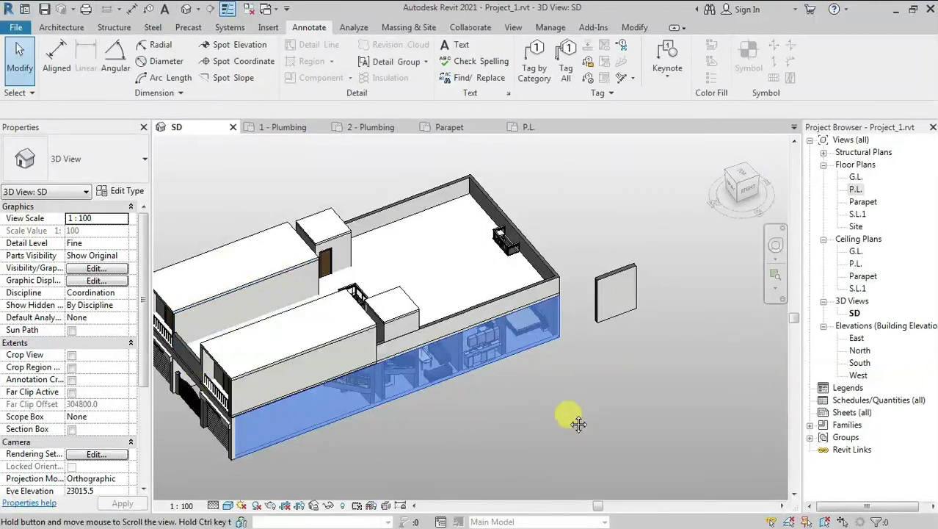
{"action": "middle_click_drag", "start_coordinate": [570, 419], "coordinate": [622, 334]}
{"action": "left_click", "coordinate": [399, 506]}
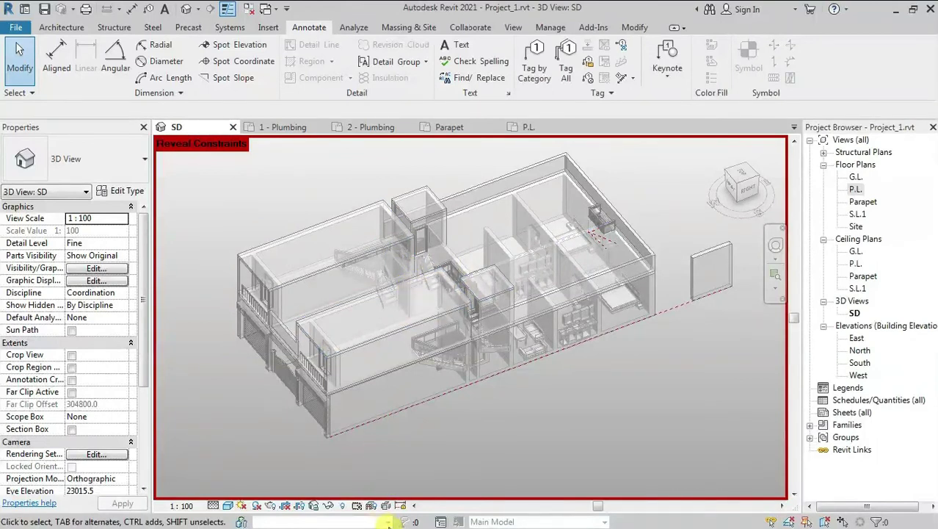
{"action": "left_click", "coordinate": [401, 505]}
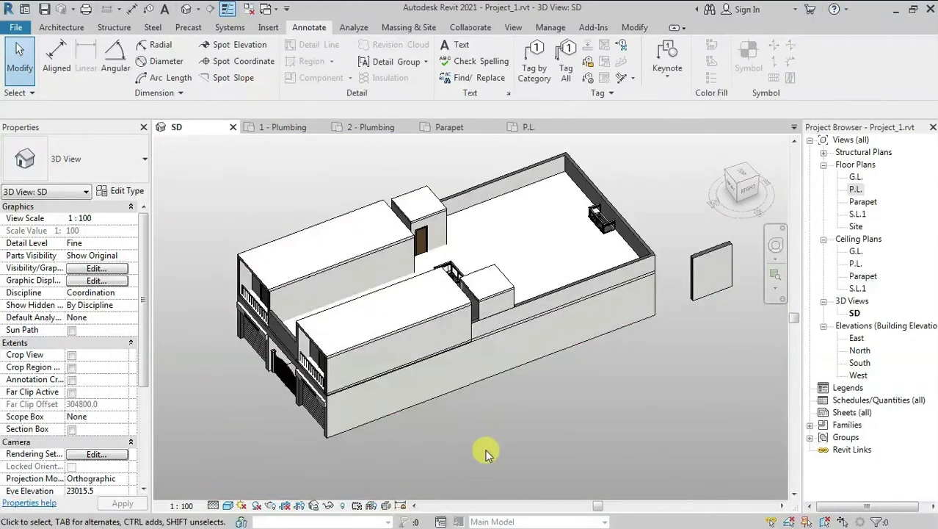